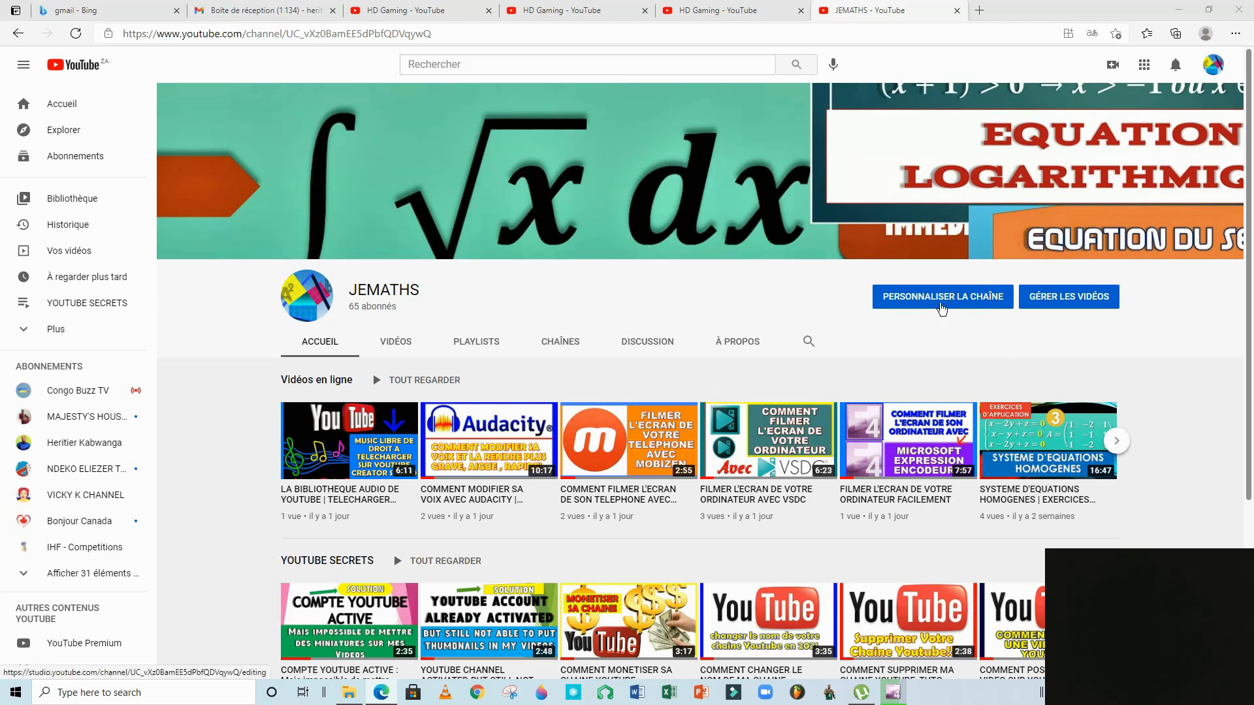
- Open the JEMATHS channel's customization page in YouTube Studio, dismiss the translation offer, and go to the channel analytics
left_click(941, 305)
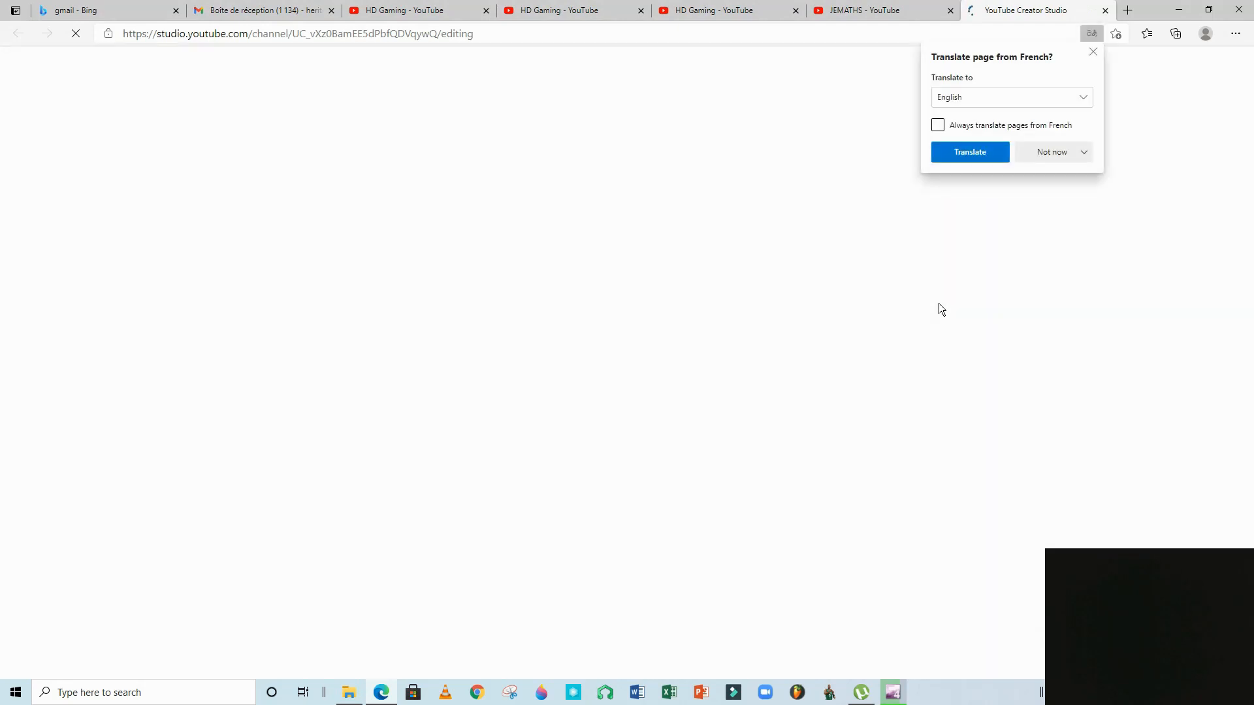
left_click(1094, 52)
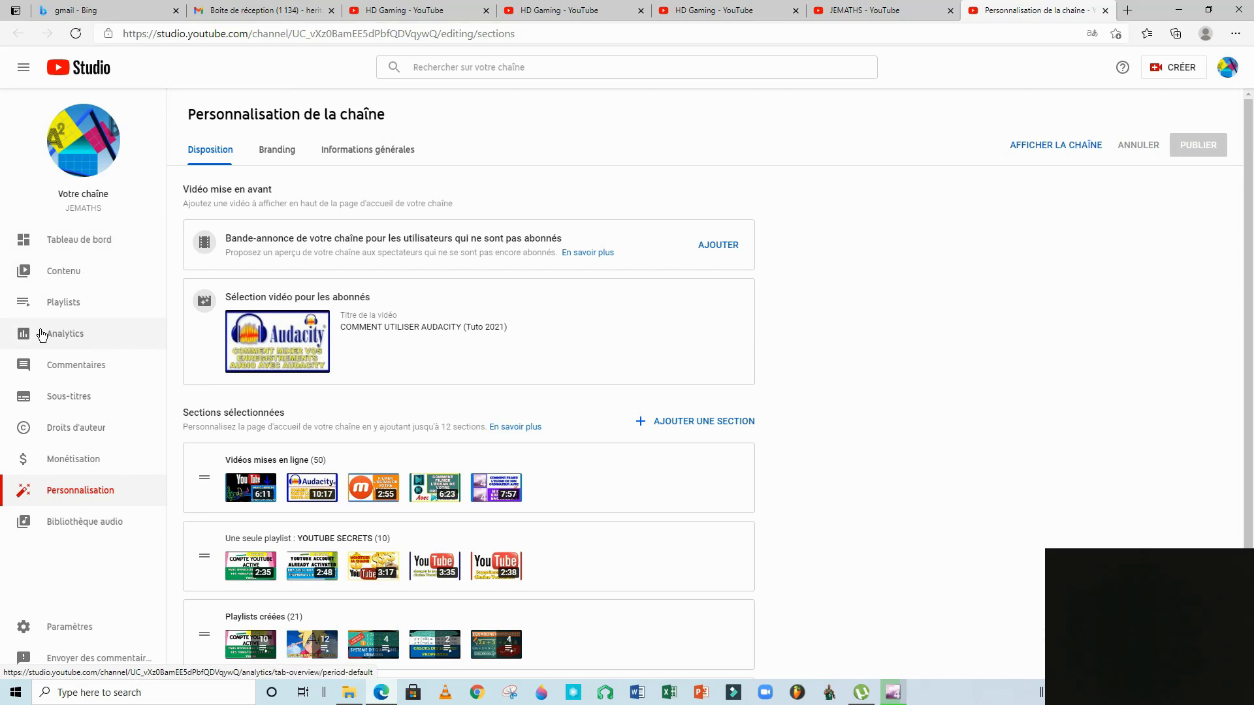
left_click(76, 339)
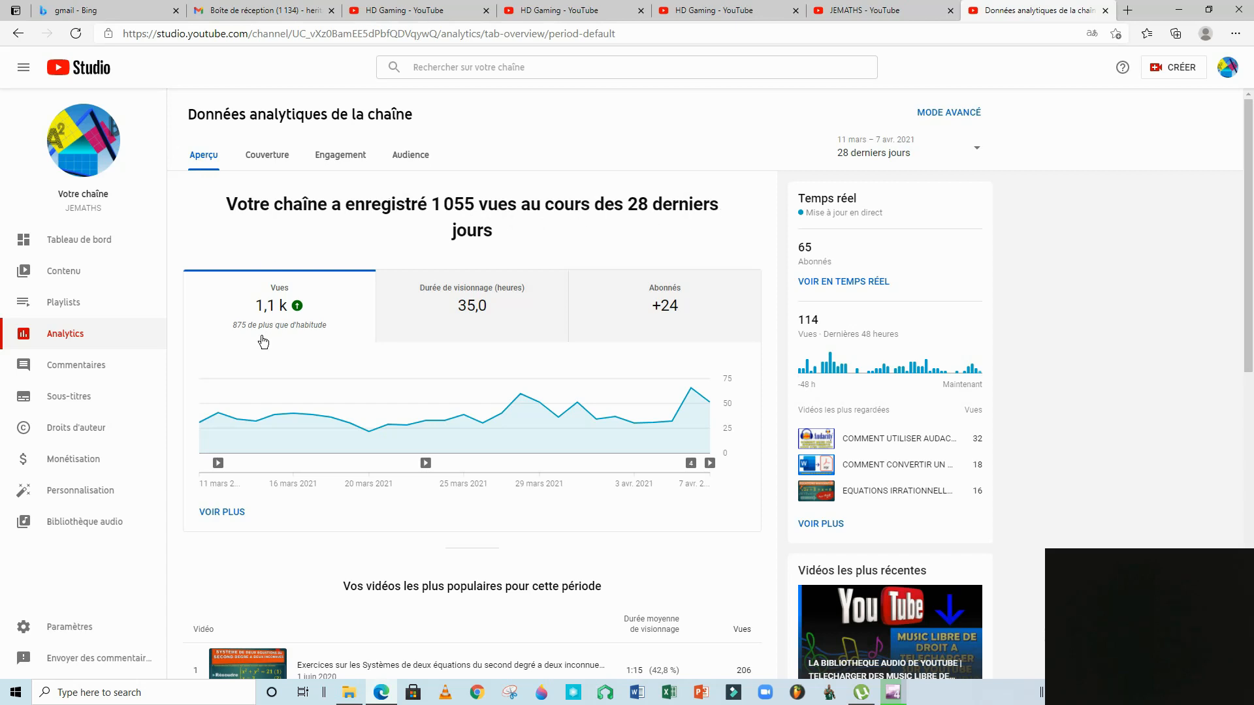
- Review the overview's views and watch time for the last 28 days, and display the subscribers graph
mouse_move(277, 307)
scroll(362, 346, "down", 1)
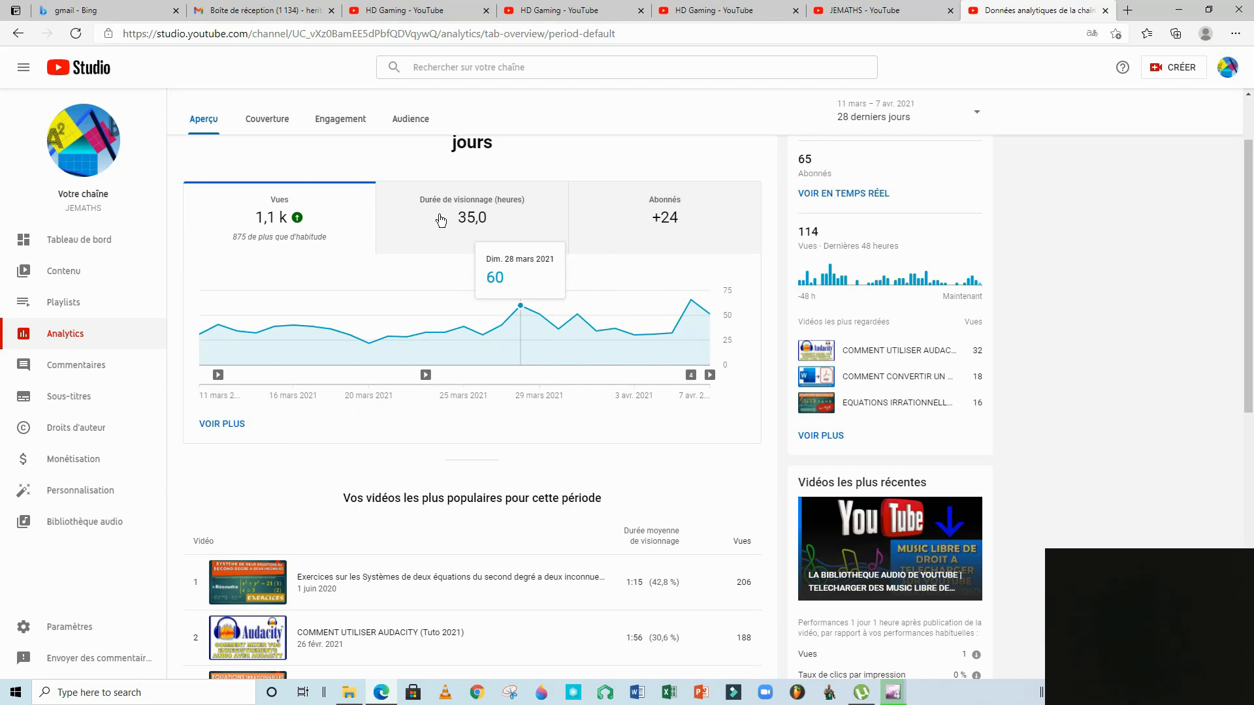
mouse_move(465, 220)
left_click(647, 223)
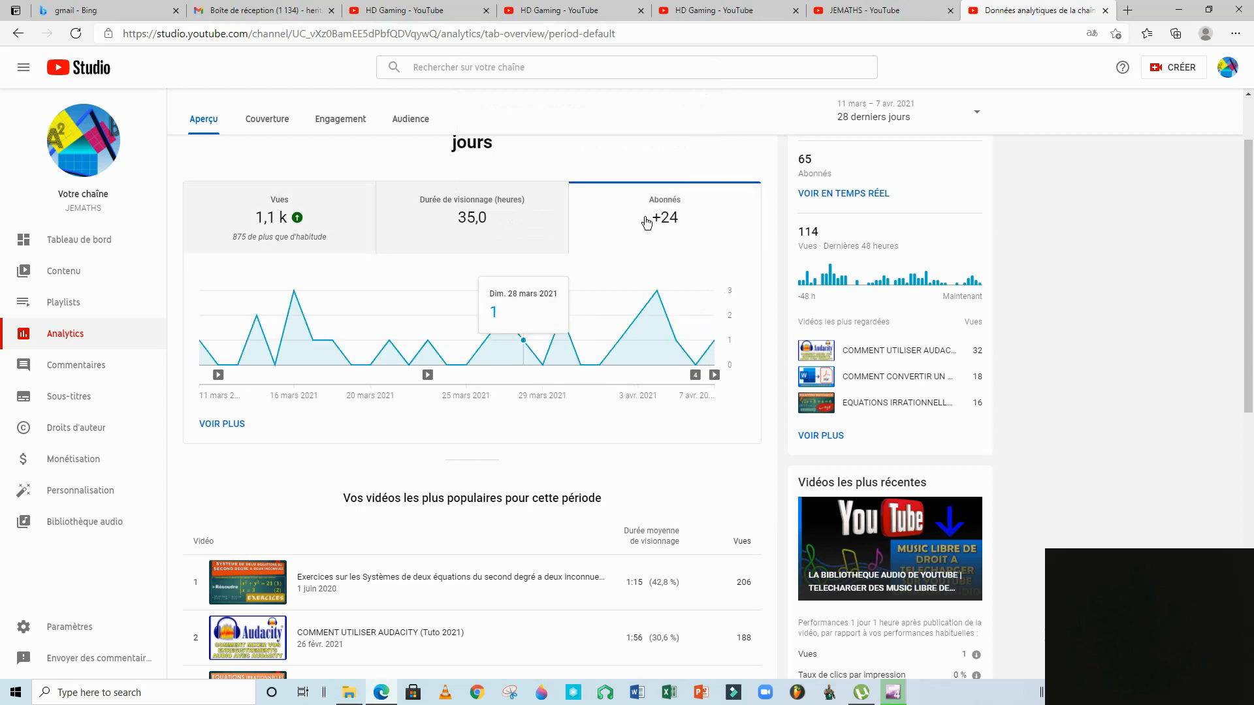
mouse_move(673, 222)
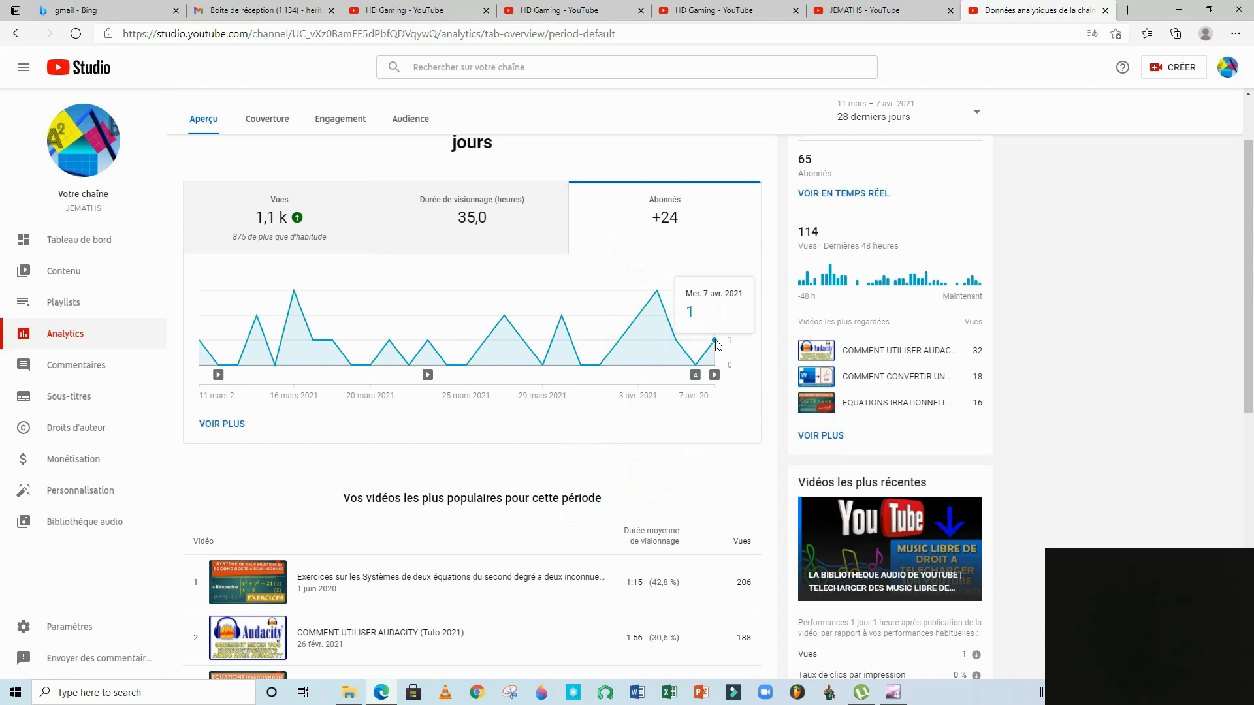
- Examine the overview's list of the most popular videos for the period, including each video's average view duration and views
scroll(535, 363, "down", 3)
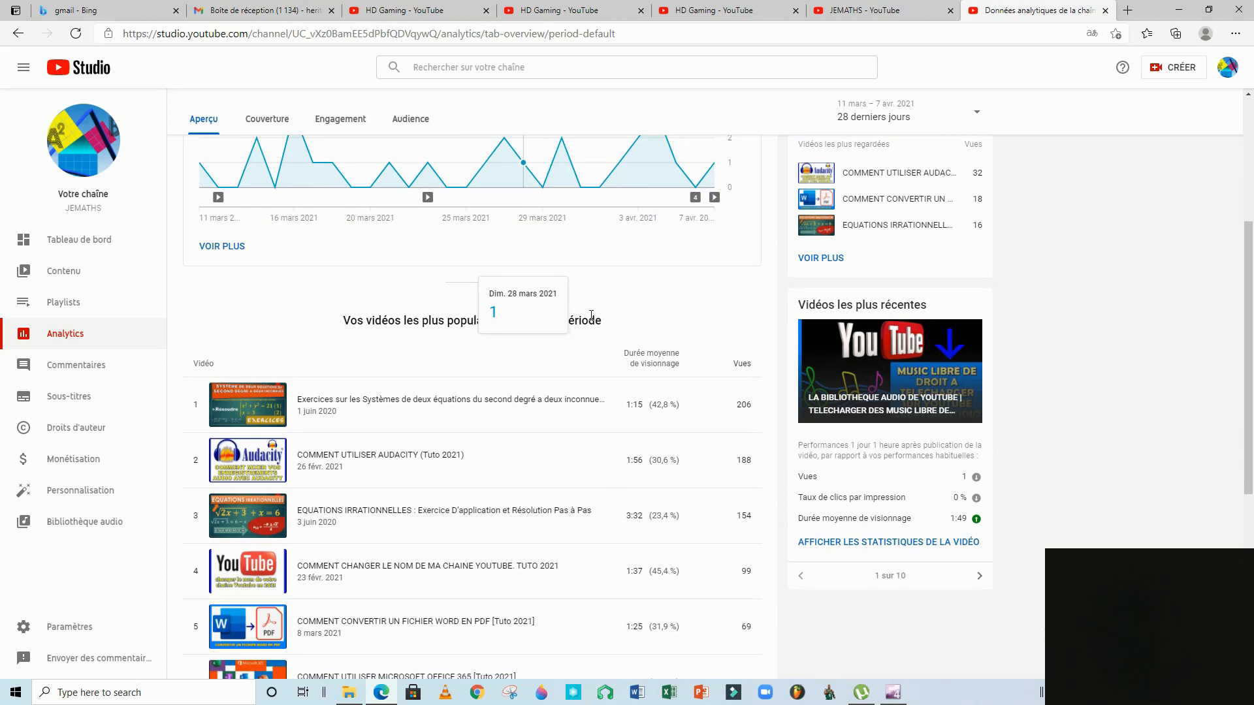
scroll(568, 349, "down", 5)
scroll(563, 347, "up", 6)
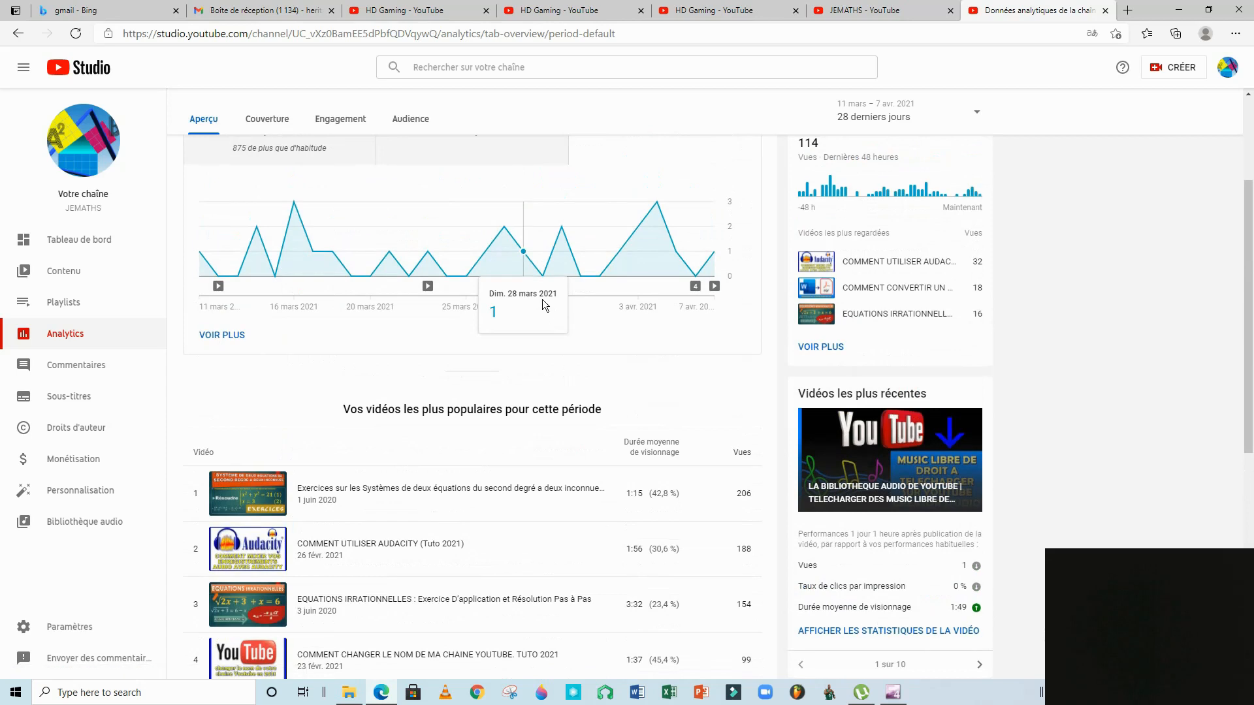
scroll(543, 299, "up", 3)
scroll(451, 435, "down", 4)
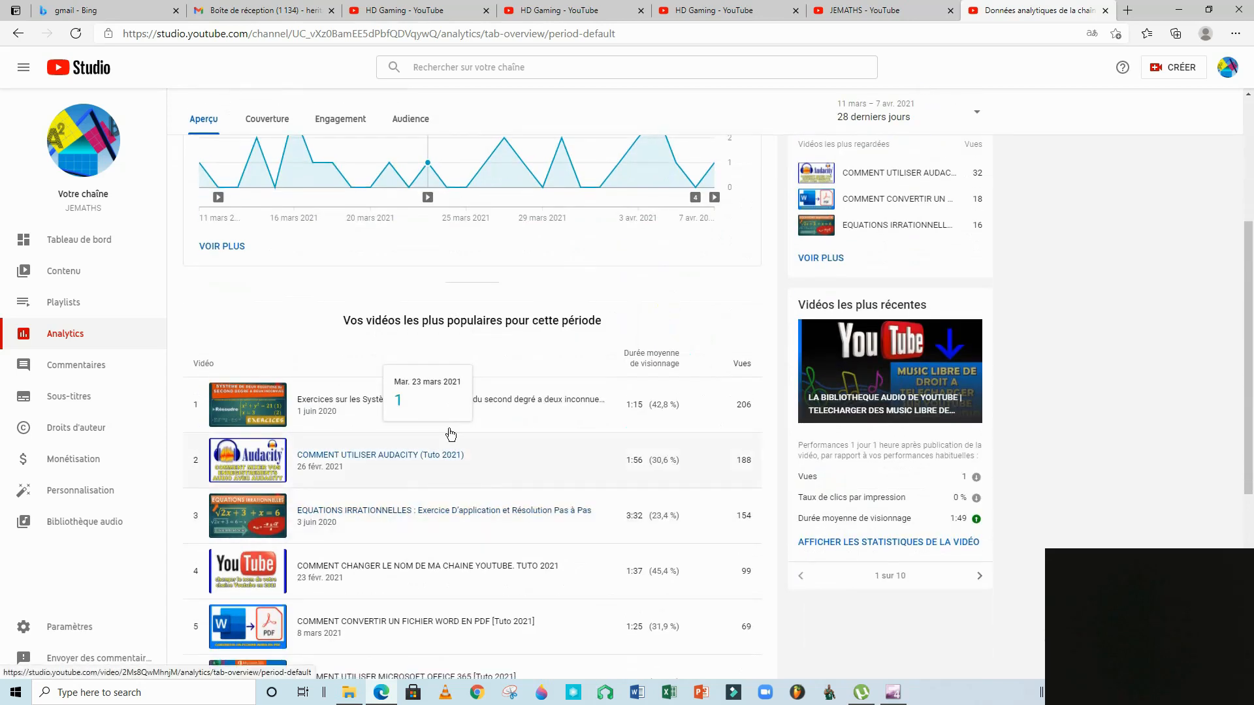
scroll(341, 421, "up", 3)
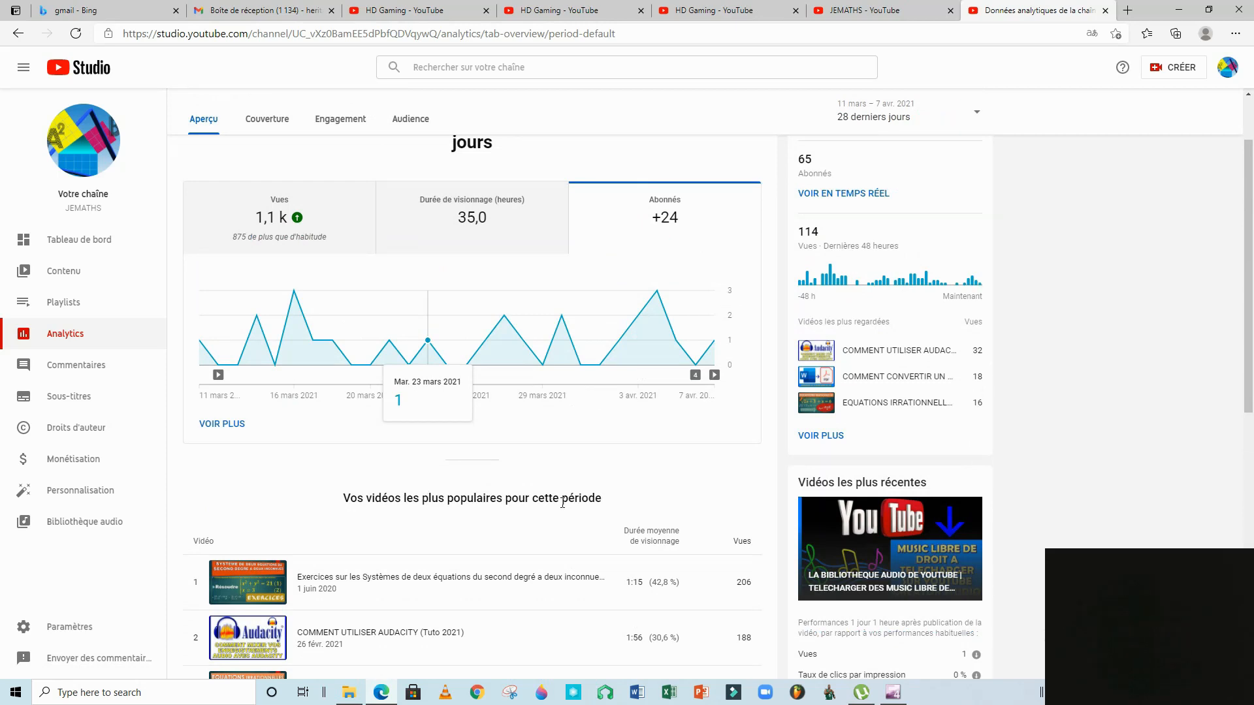
scroll(506, 503, "down", 1)
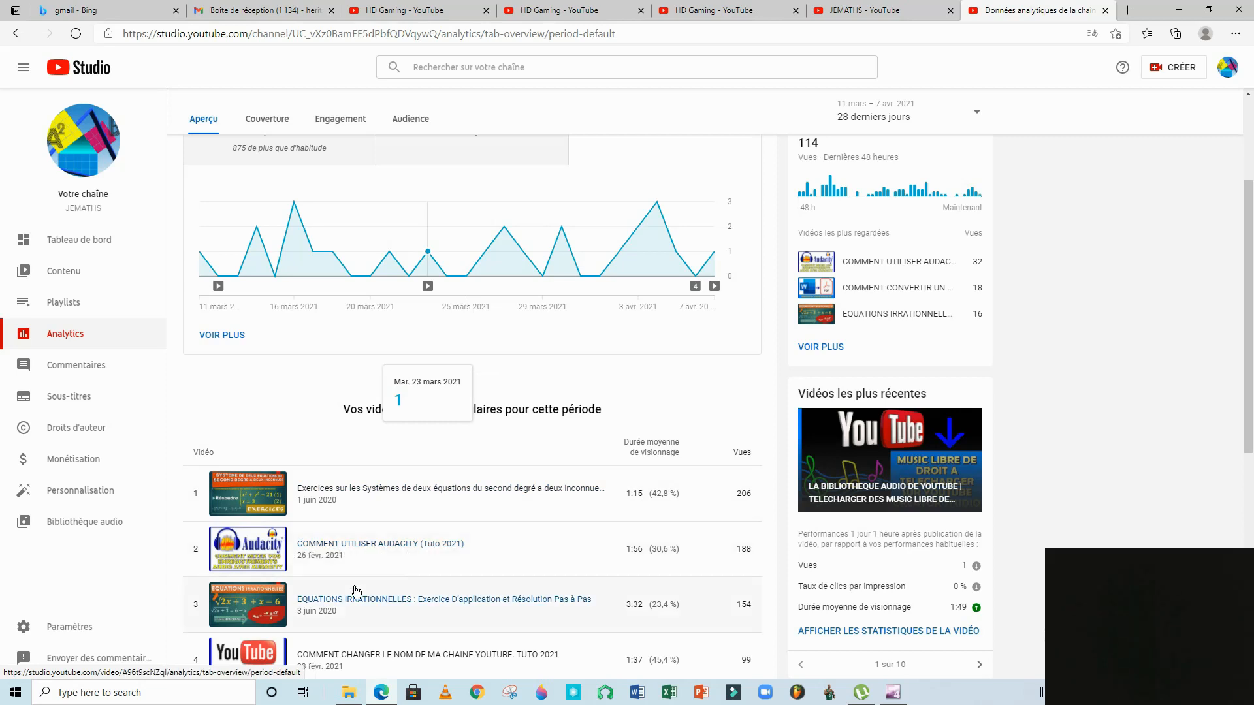
scroll(457, 614, "down", 2)
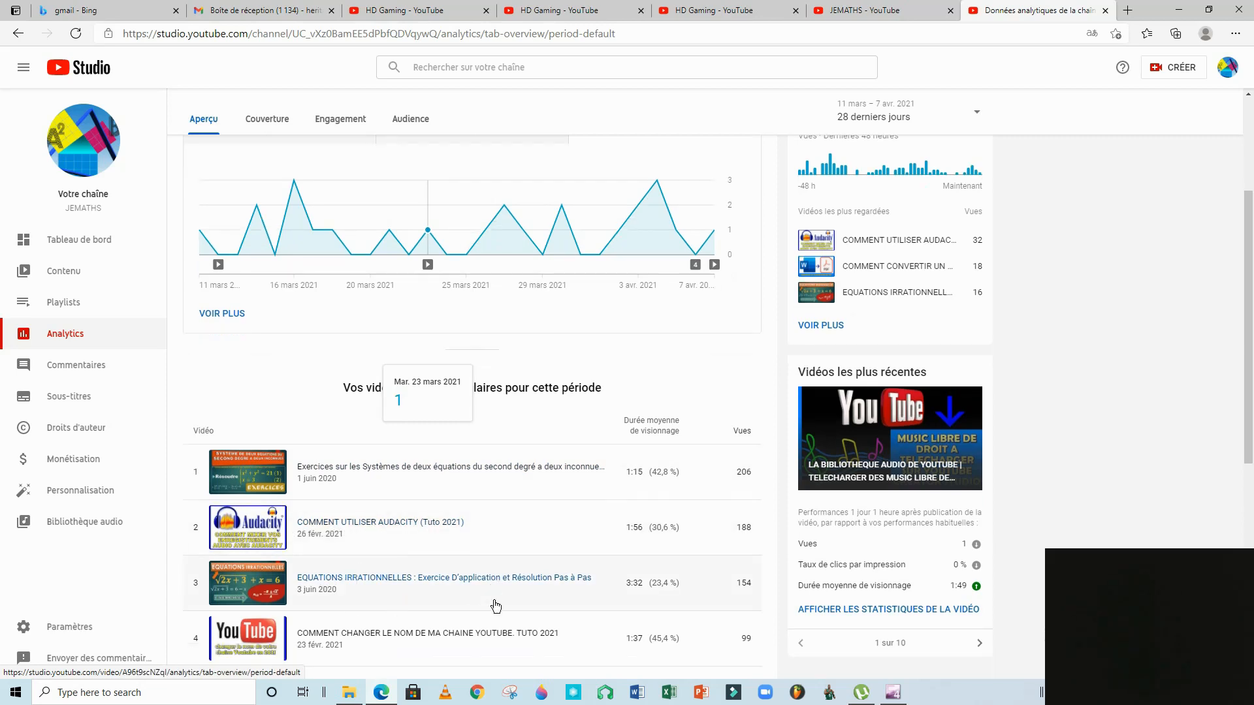
scroll(568, 480, "down", 3)
scroll(558, 475, "down", 3)
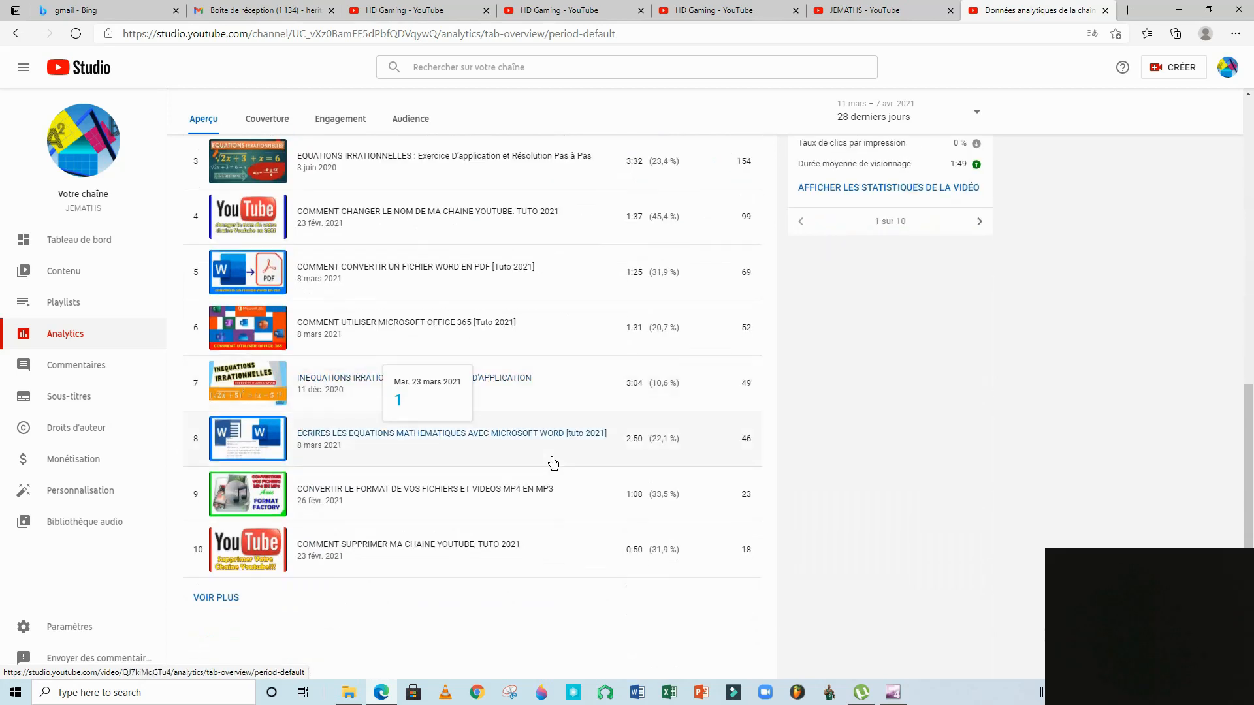
scroll(364, 596, "up", 7)
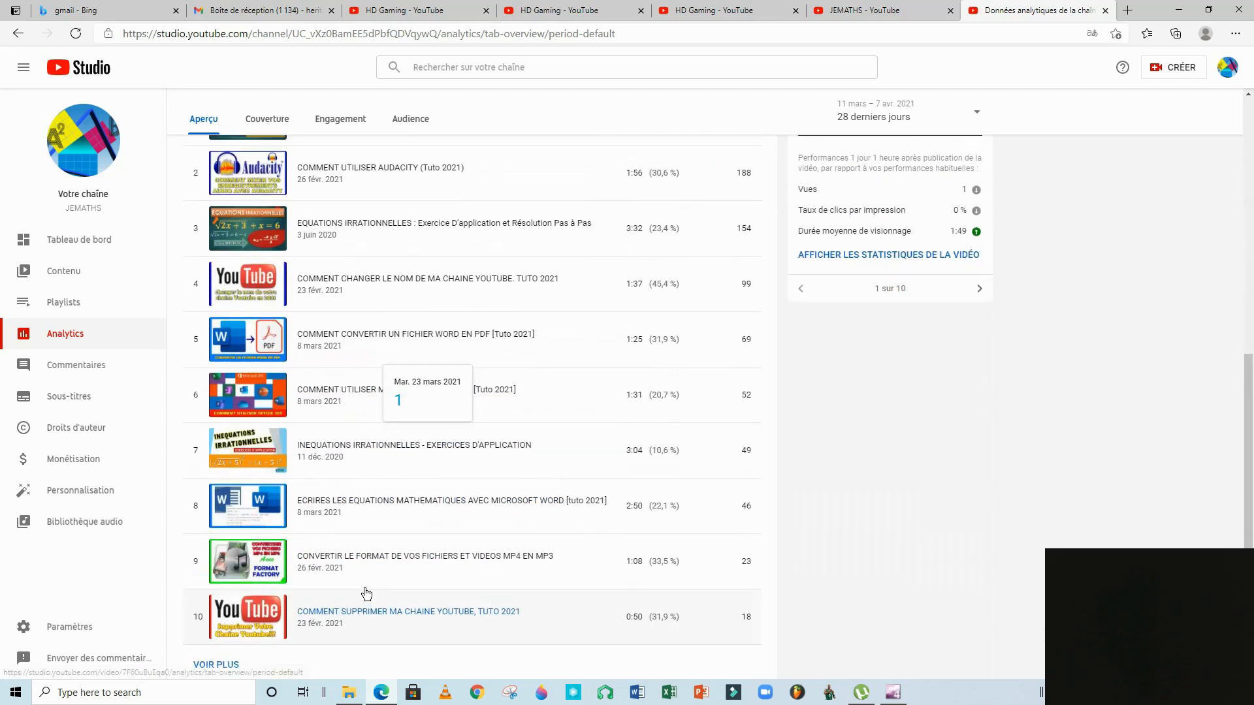
scroll(373, 598, "up", 3)
scroll(396, 631, "up", 1)
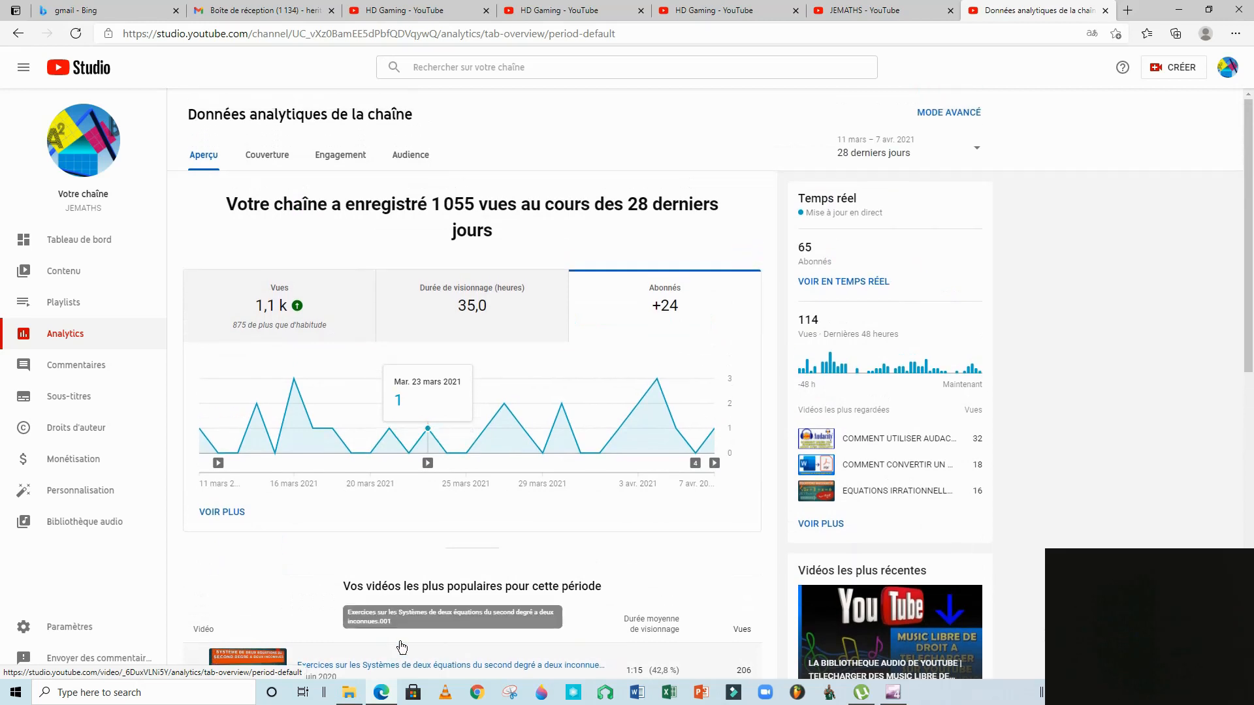
- Open the reach (Couverture) report and compare the graphs for impressions, click-through rate, views and unique viewers
left_click(275, 162)
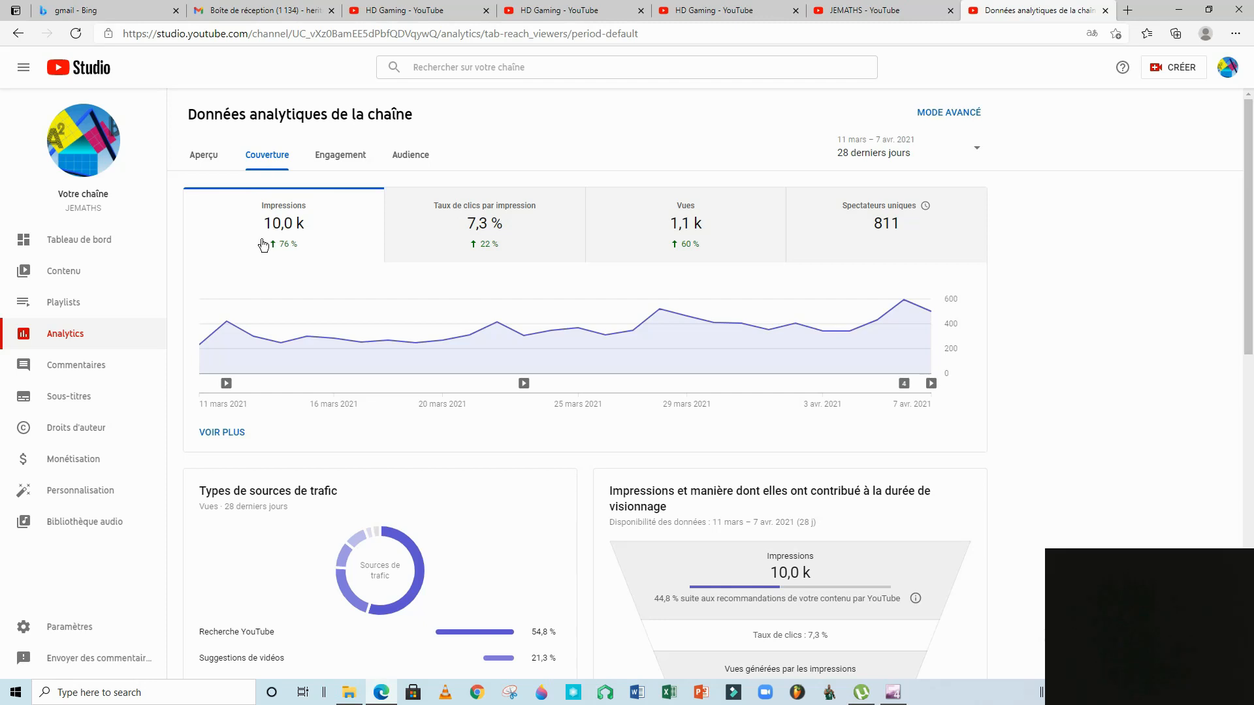
mouse_move(281, 228)
mouse_move(918, 304)
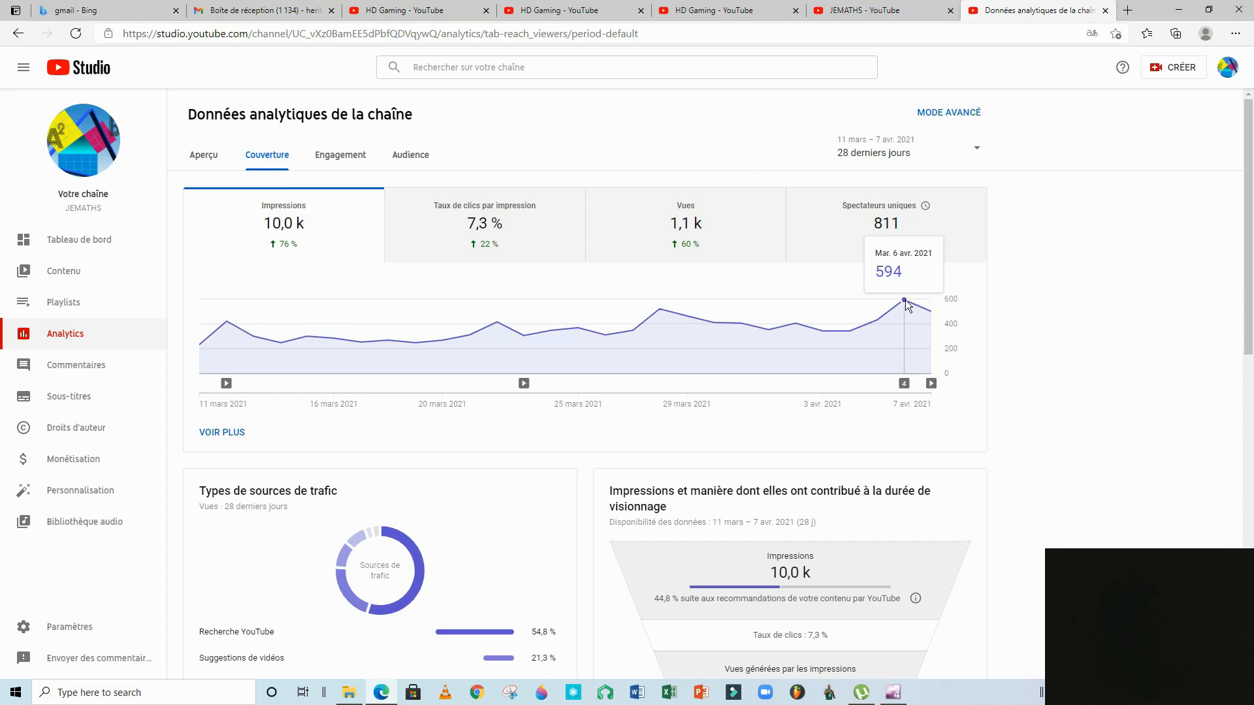
left_click(498, 244)
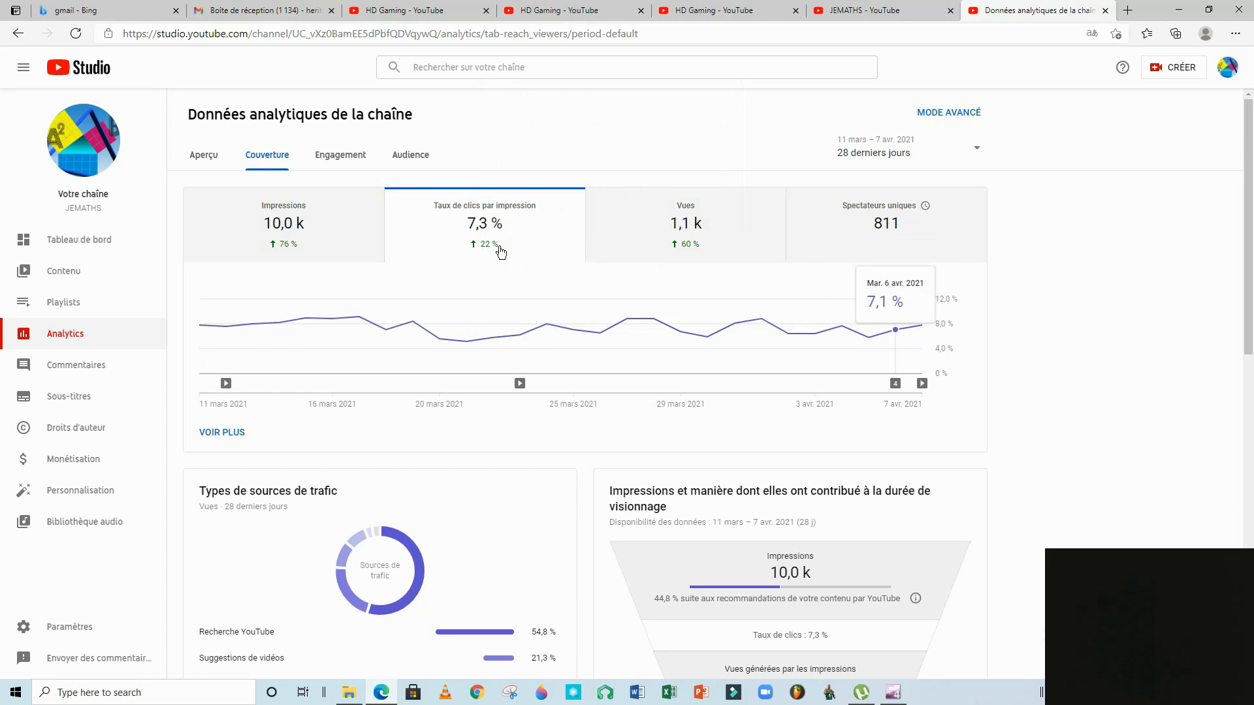
left_click(702, 228)
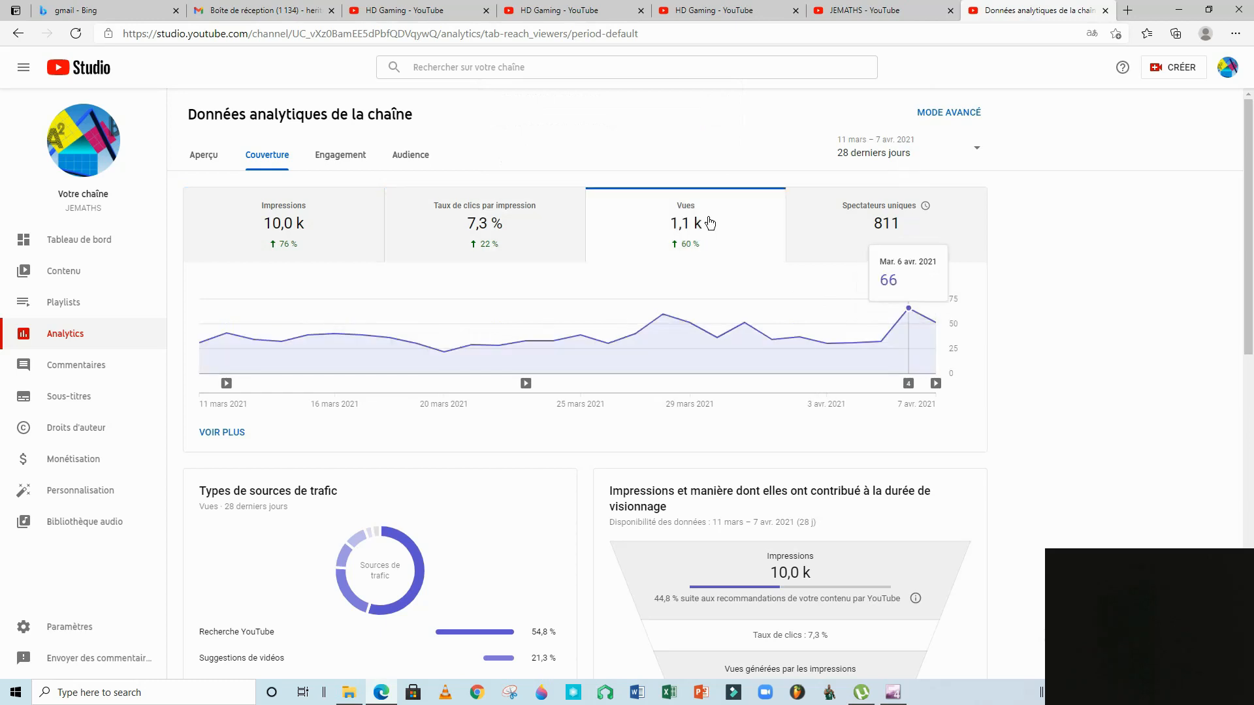
mouse_move(695, 244)
left_click(853, 230)
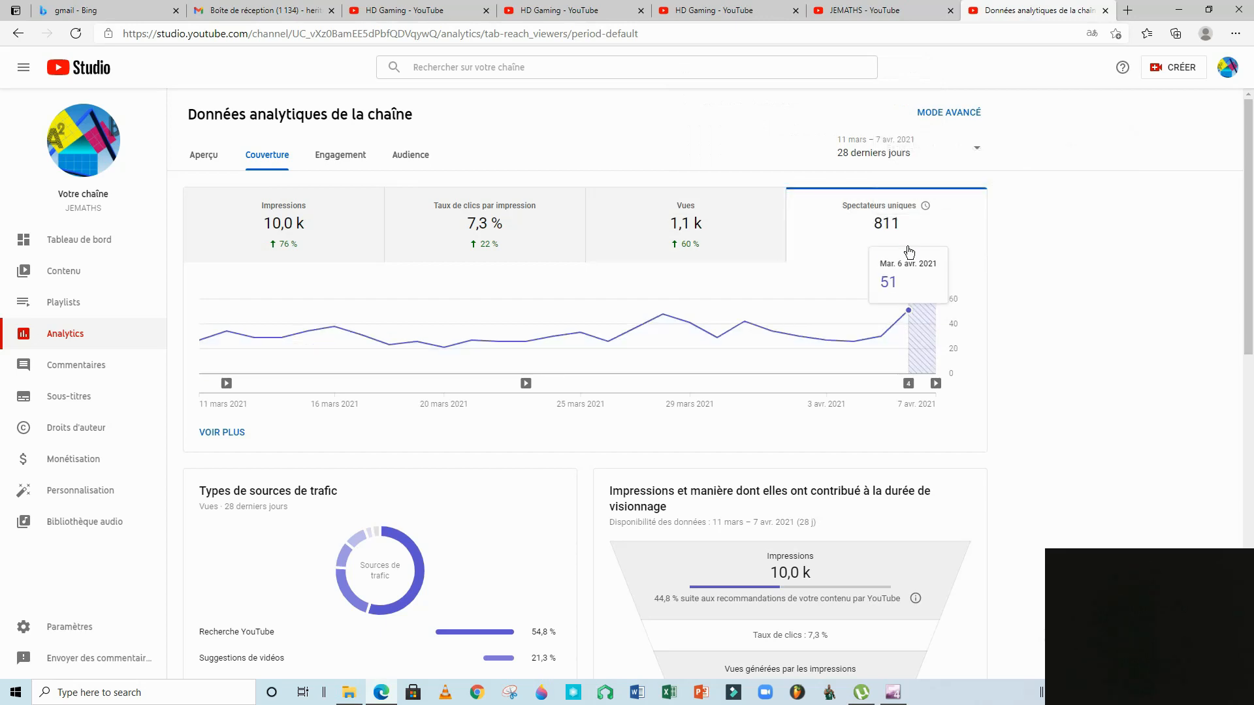
mouse_move(889, 225)
- Examine the reach report's traffic source types and its external, playlist, suggested video and YouTube search breakdowns
scroll(559, 447, "down", 1)
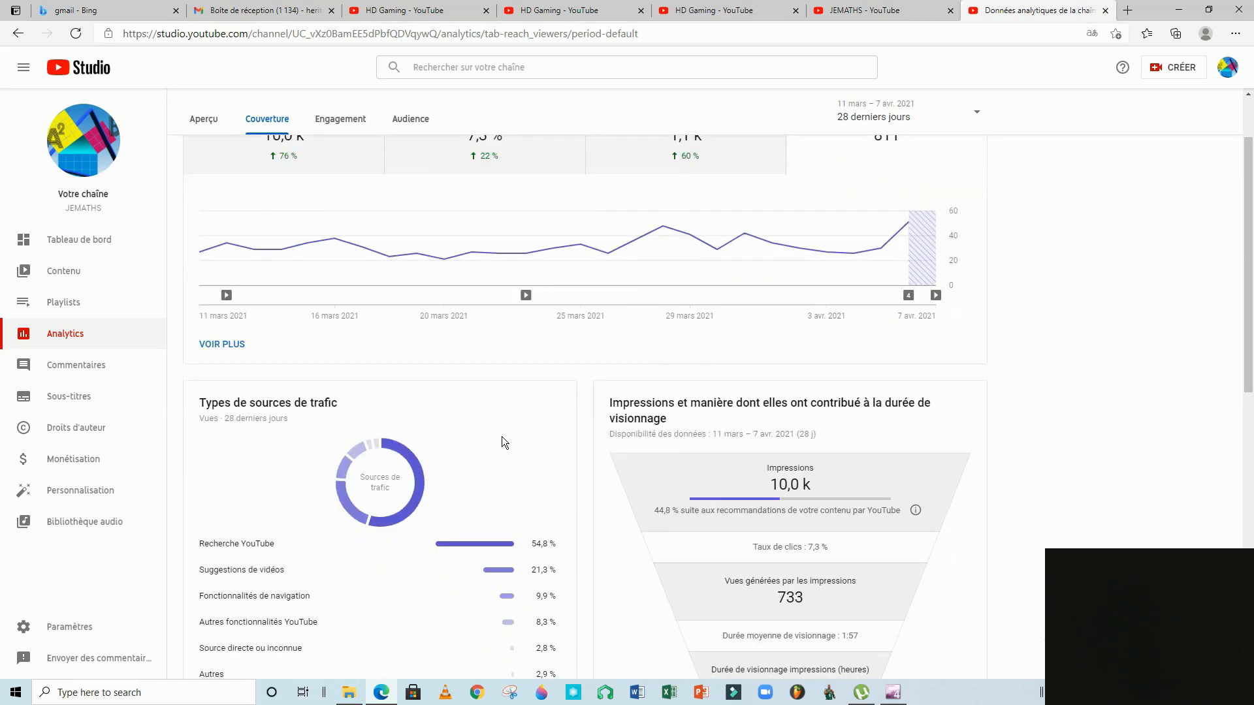
scroll(496, 424, "down", 2)
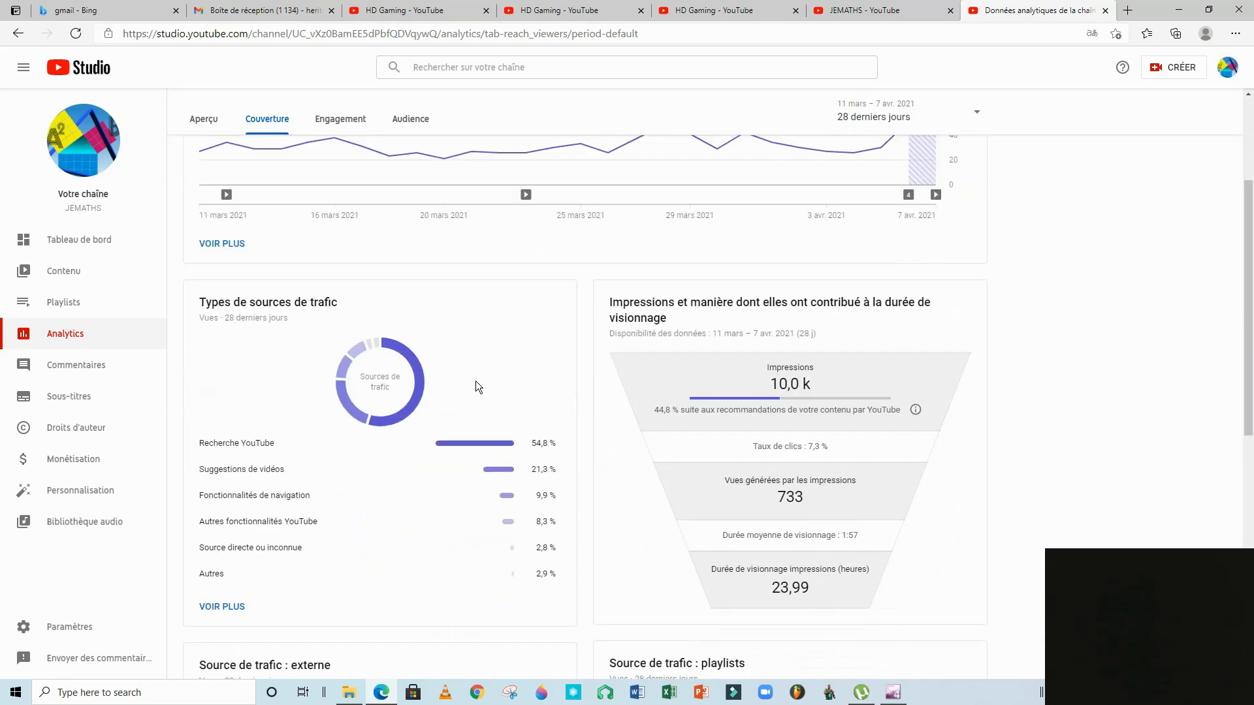
mouse_move(233, 231)
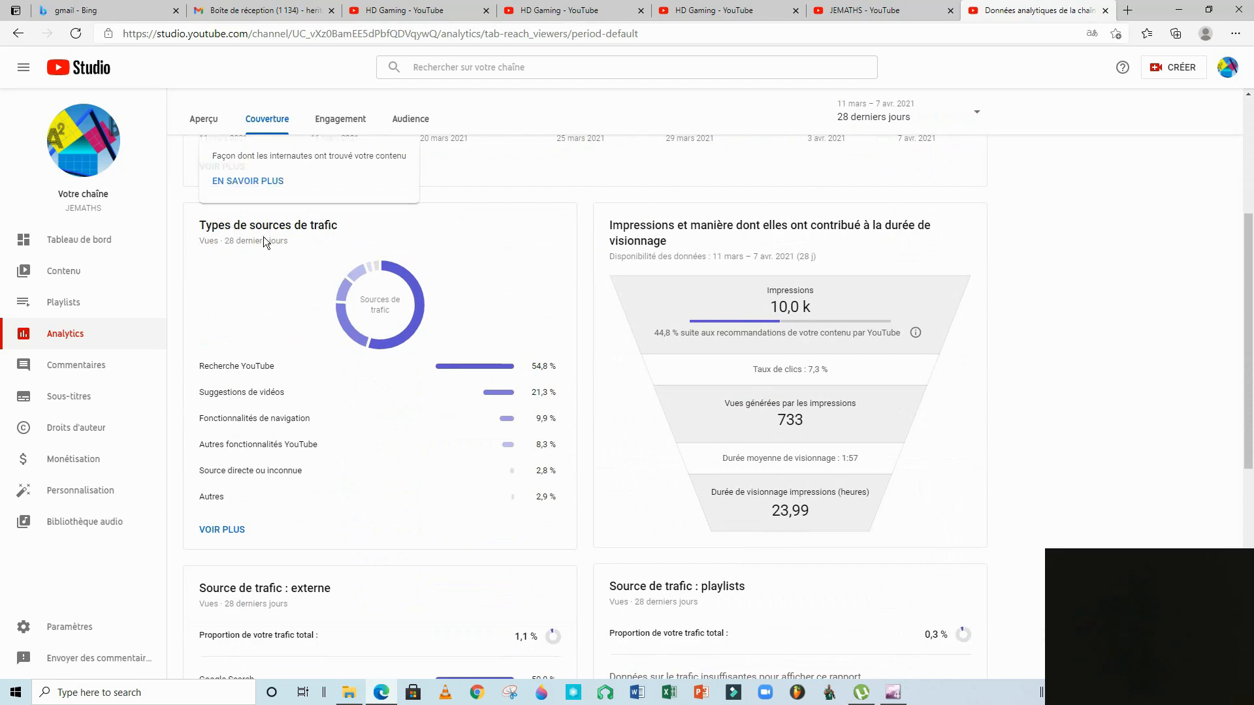
mouse_move(213, 367)
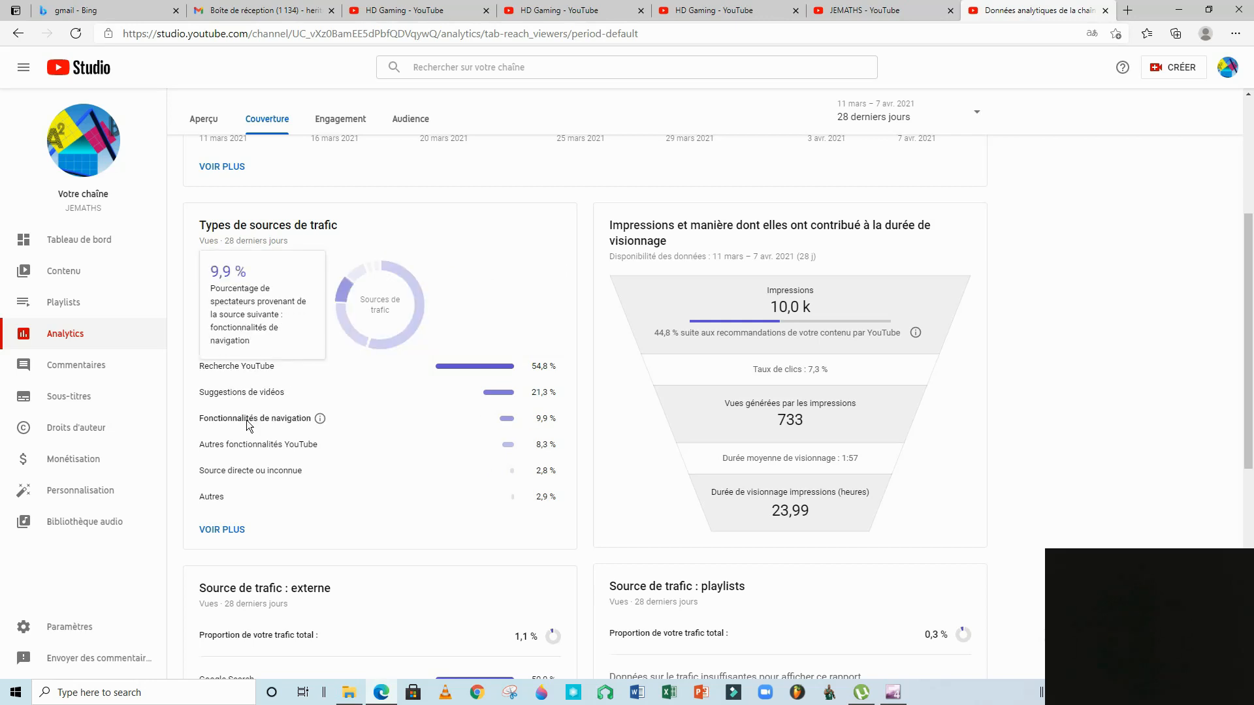
scroll(358, 483, "down", 2)
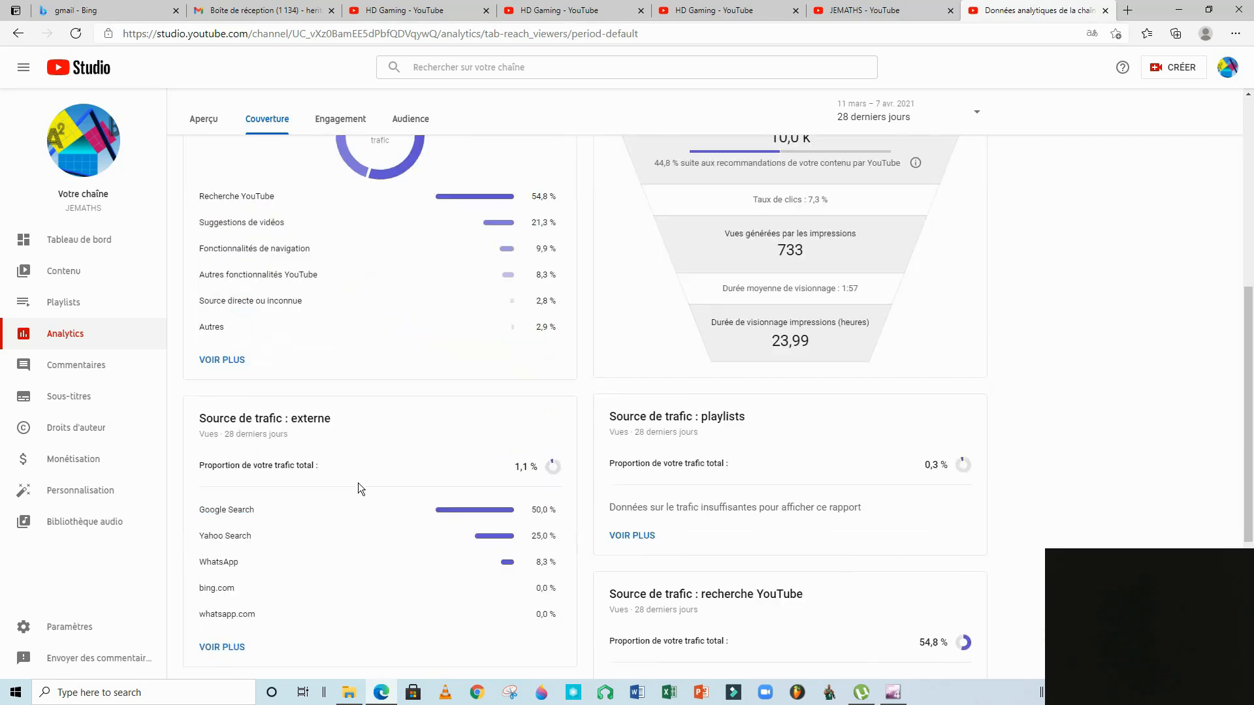
scroll(334, 463, "up", 1)
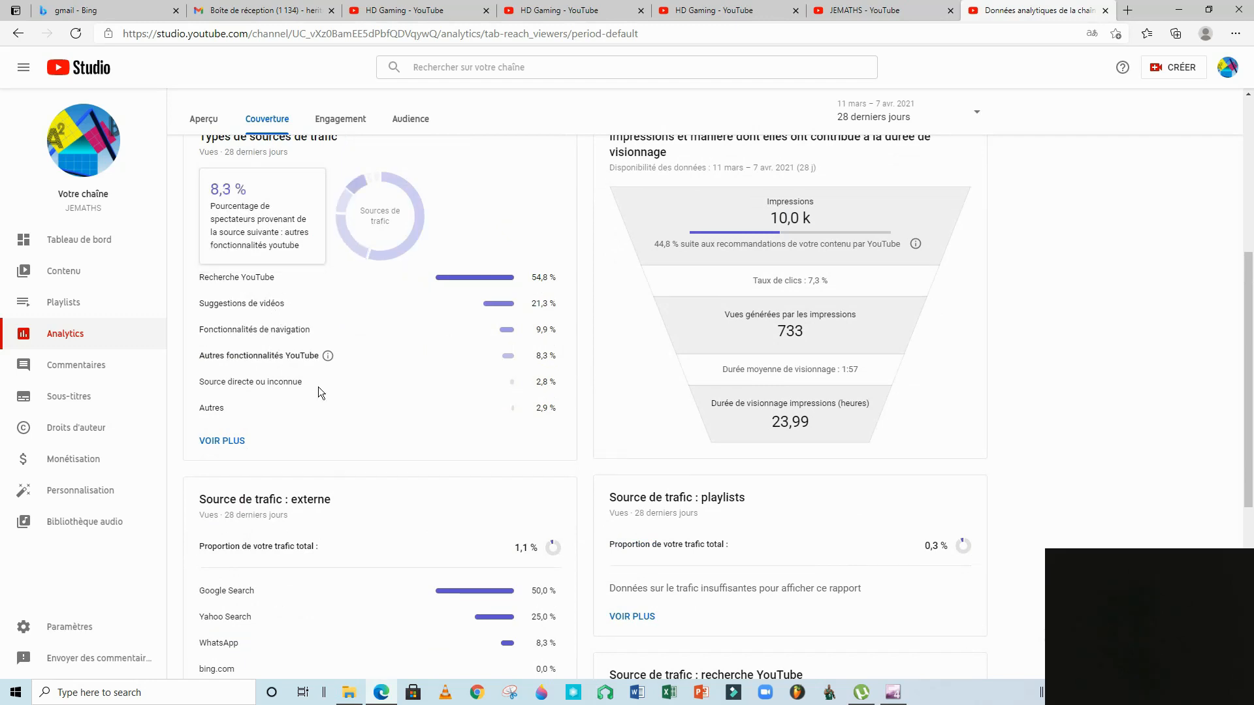
scroll(312, 432, "down", 3)
scroll(324, 424, "down", 2)
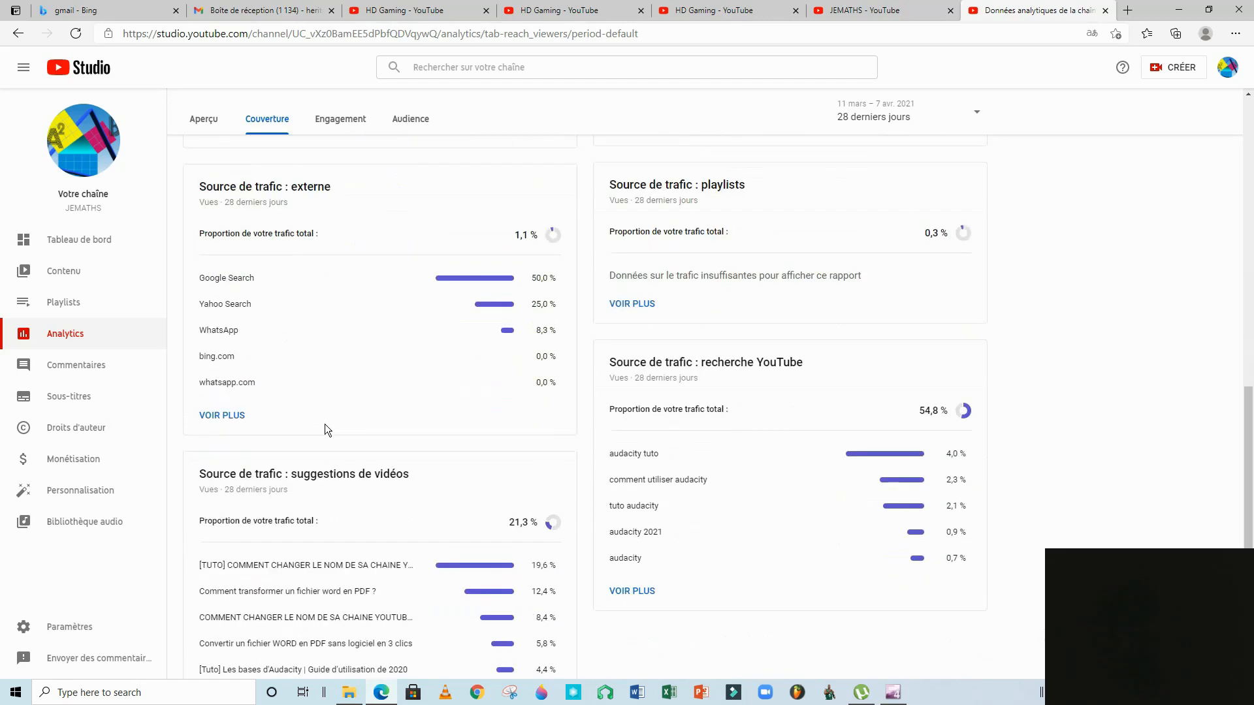
scroll(382, 482, "up", 5)
scroll(372, 457, "up", 4)
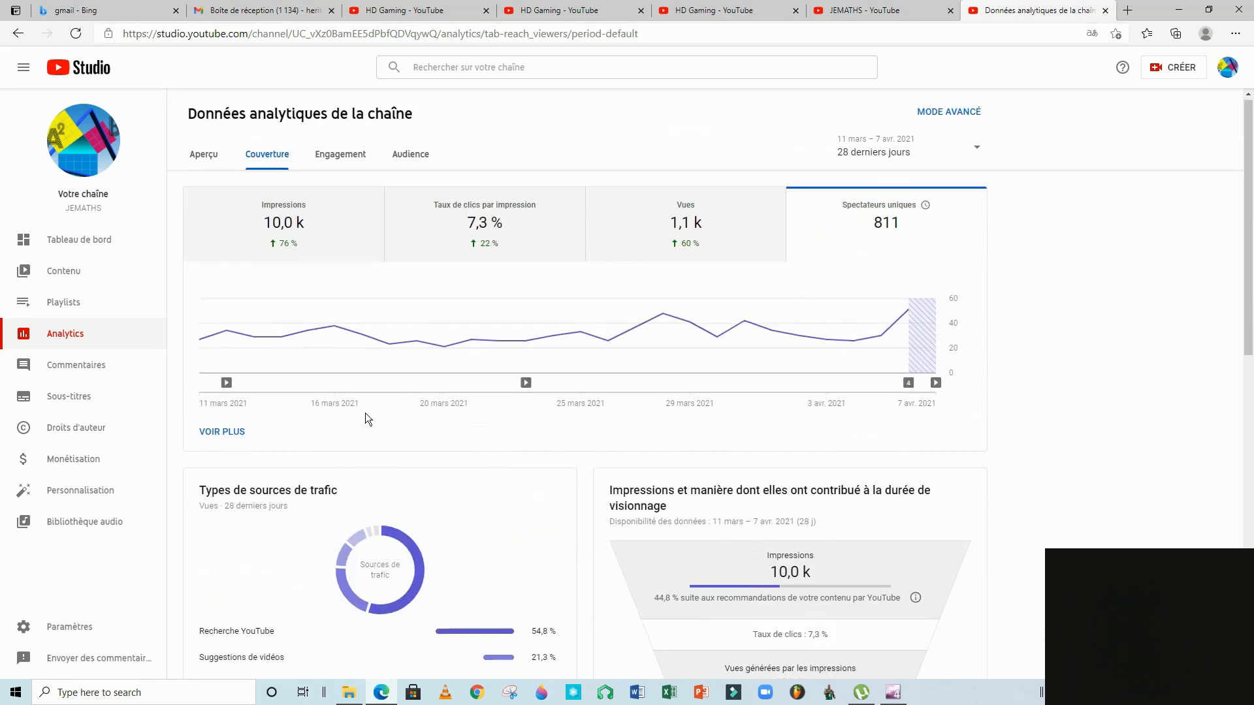
- Open the Engagement report and view the watch time and average view duration graphs
left_click(353, 158)
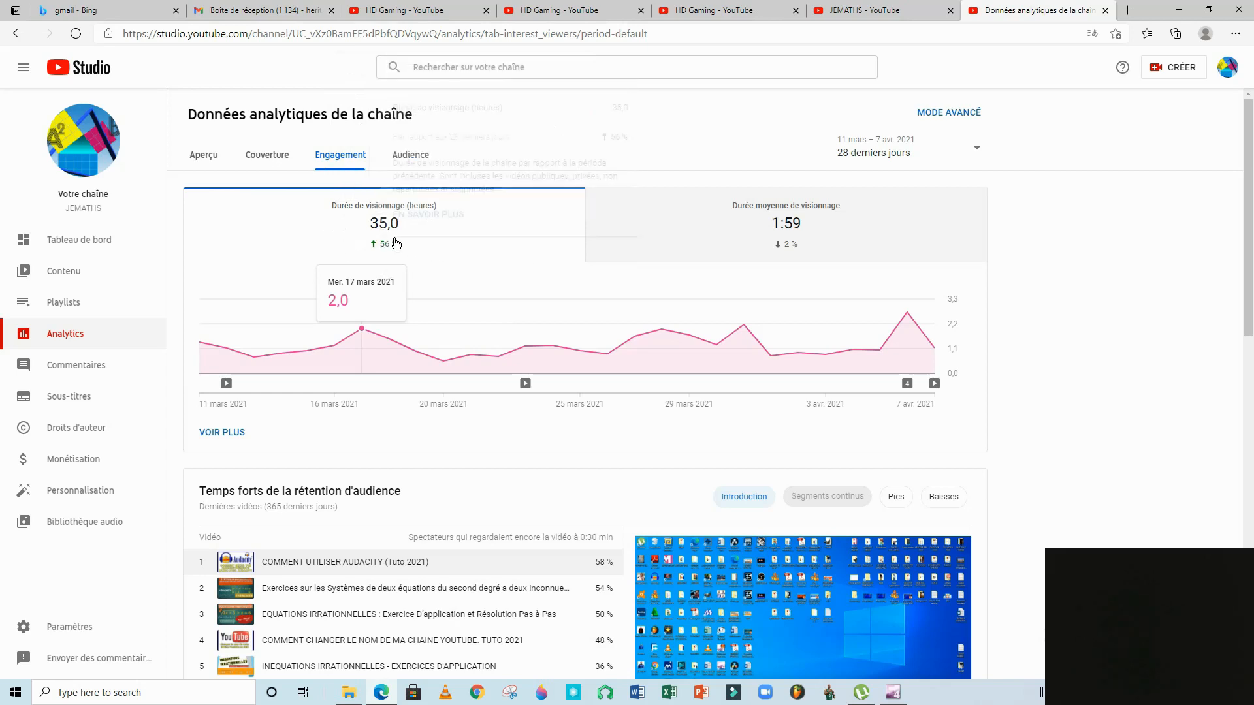
left_click(795, 221)
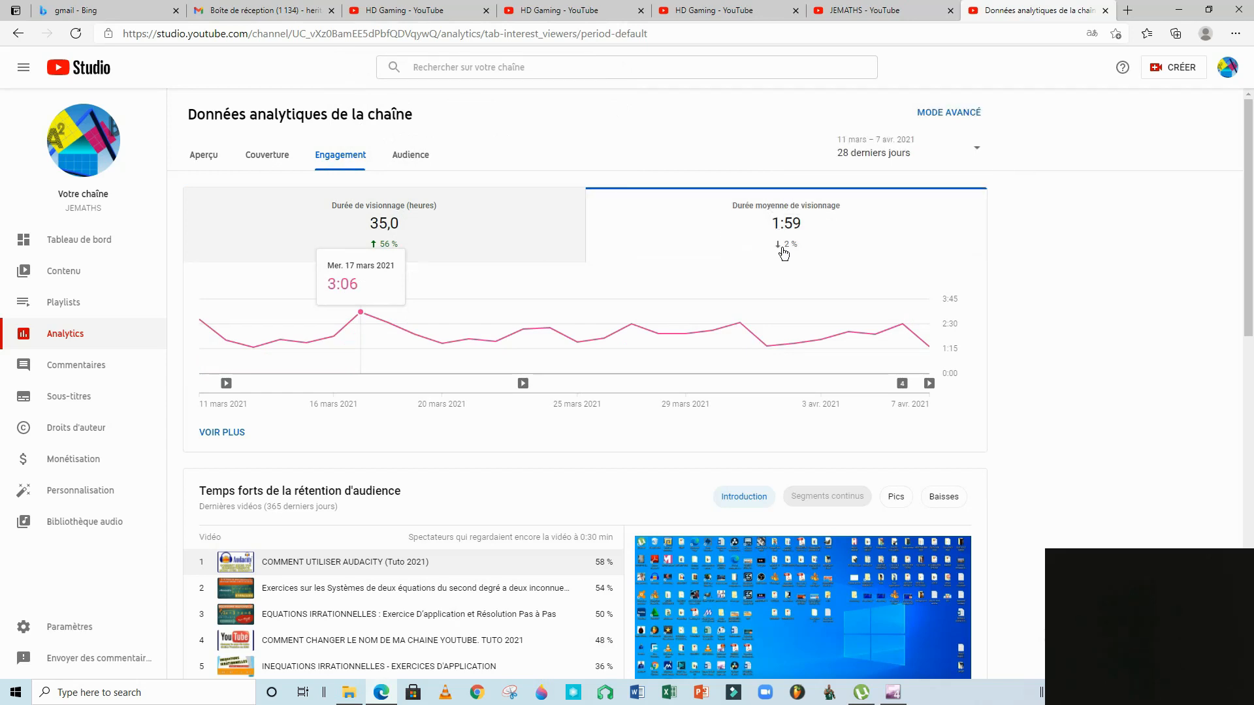
mouse_move(788, 253)
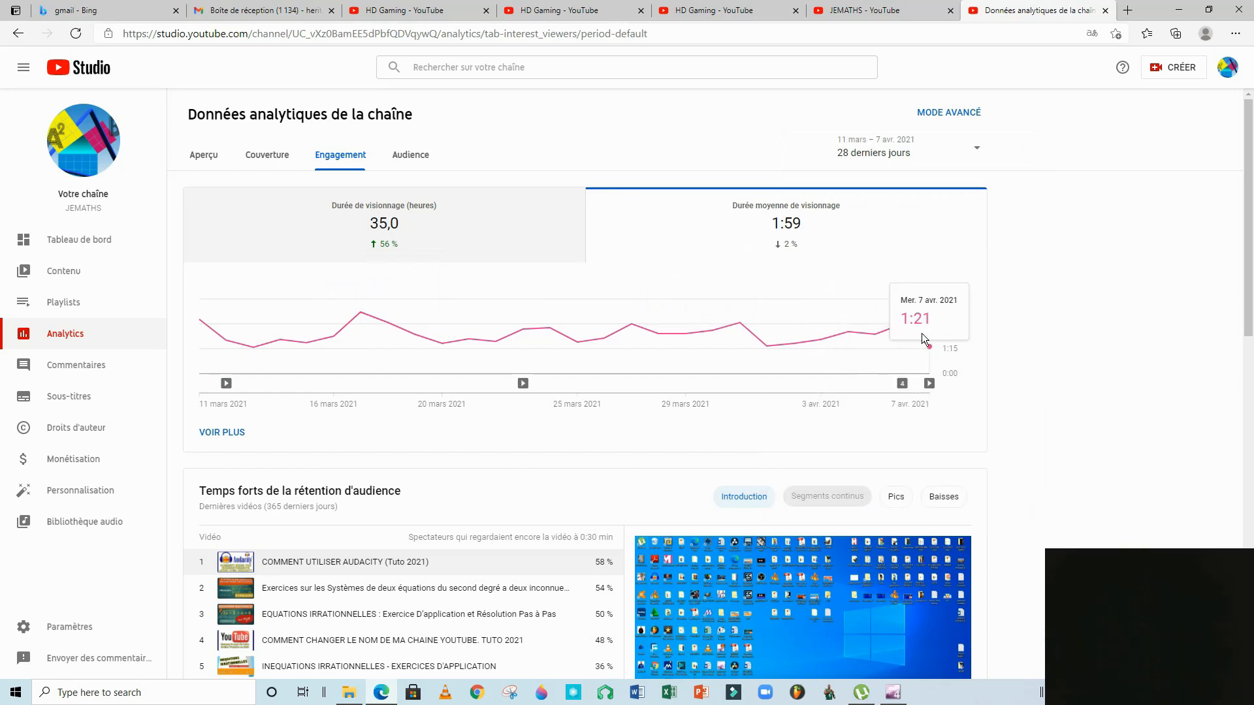
- Open the Audience report and inspect the returning viewers and unique viewers graphs, finishing on returning viewers
left_click(411, 159)
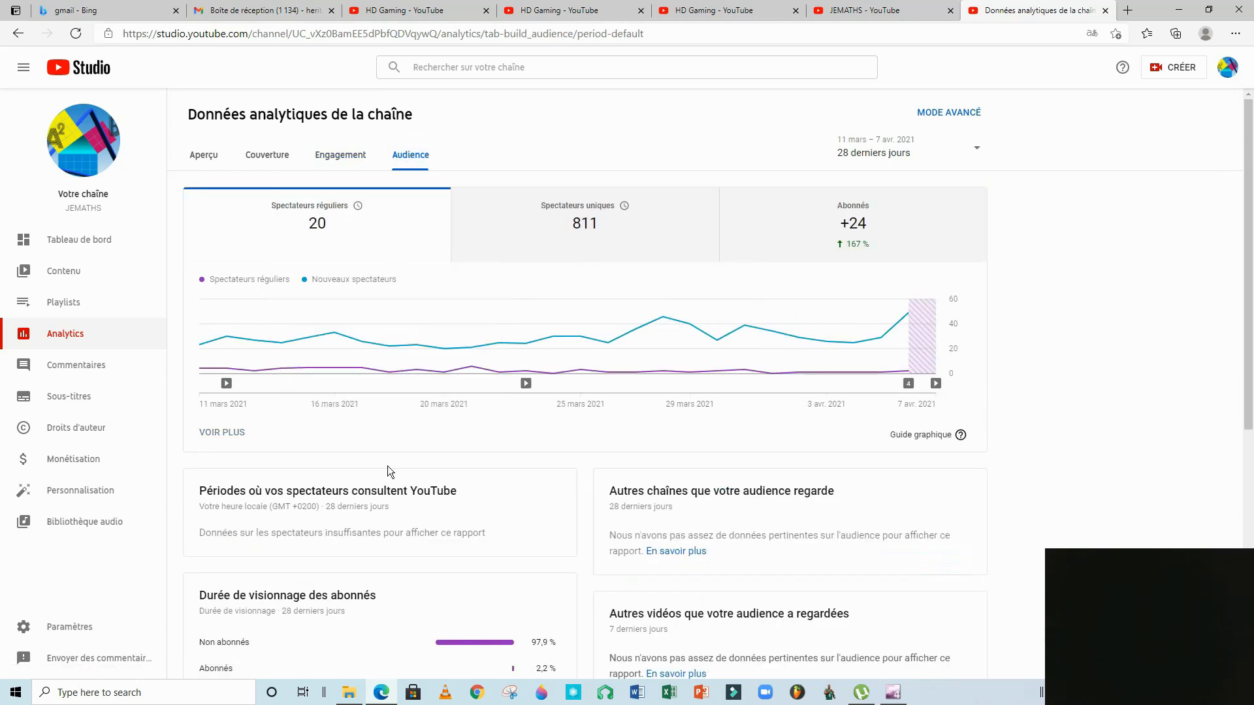
mouse_move(358, 206)
mouse_move(254, 371)
mouse_move(907, 313)
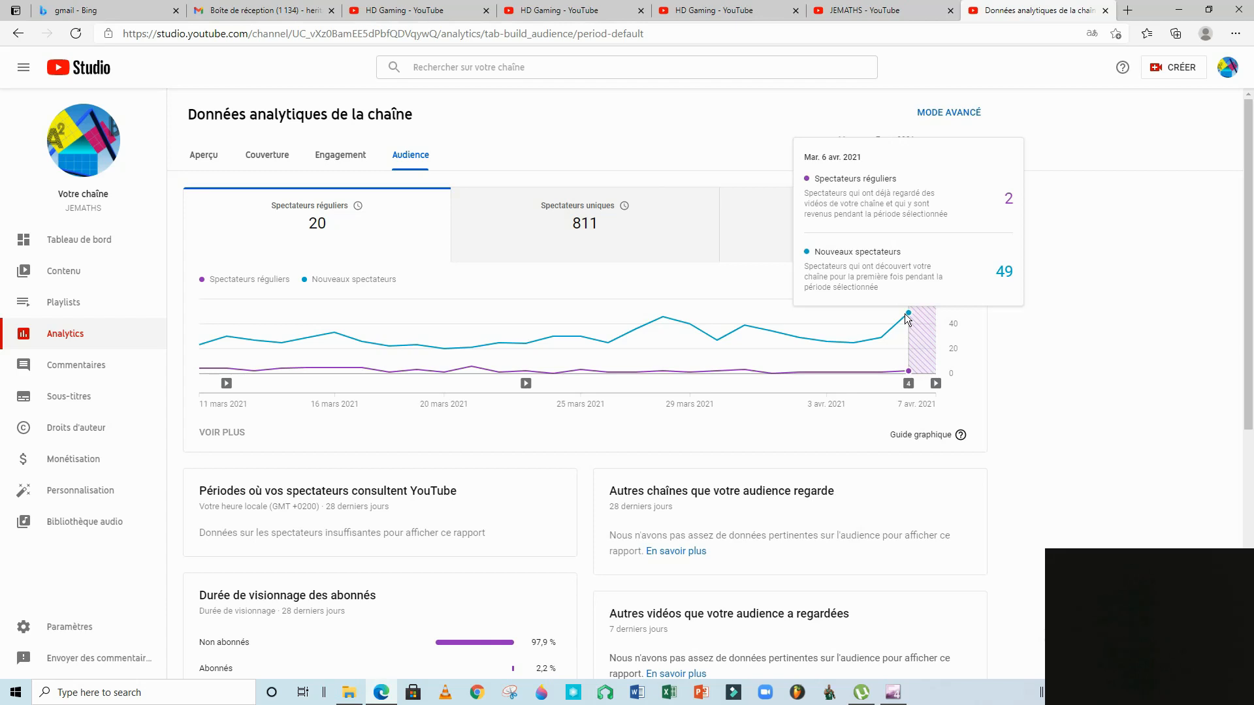
left_click(588, 228)
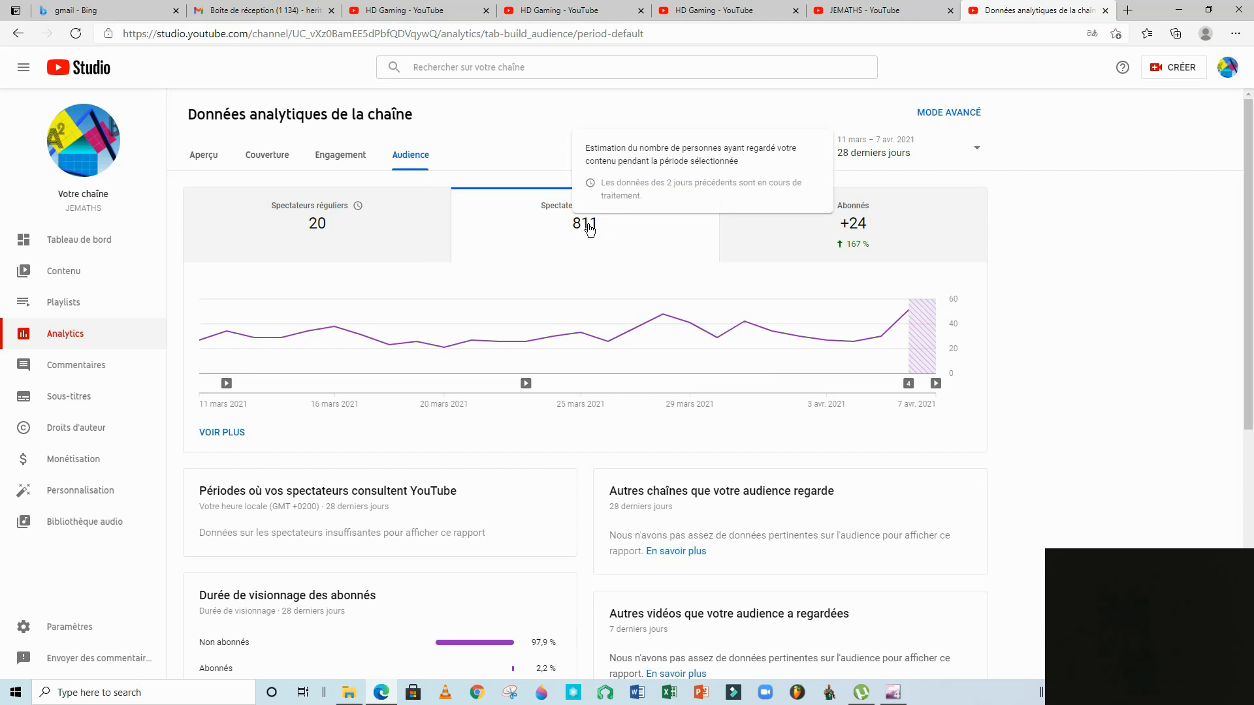
left_click(425, 239)
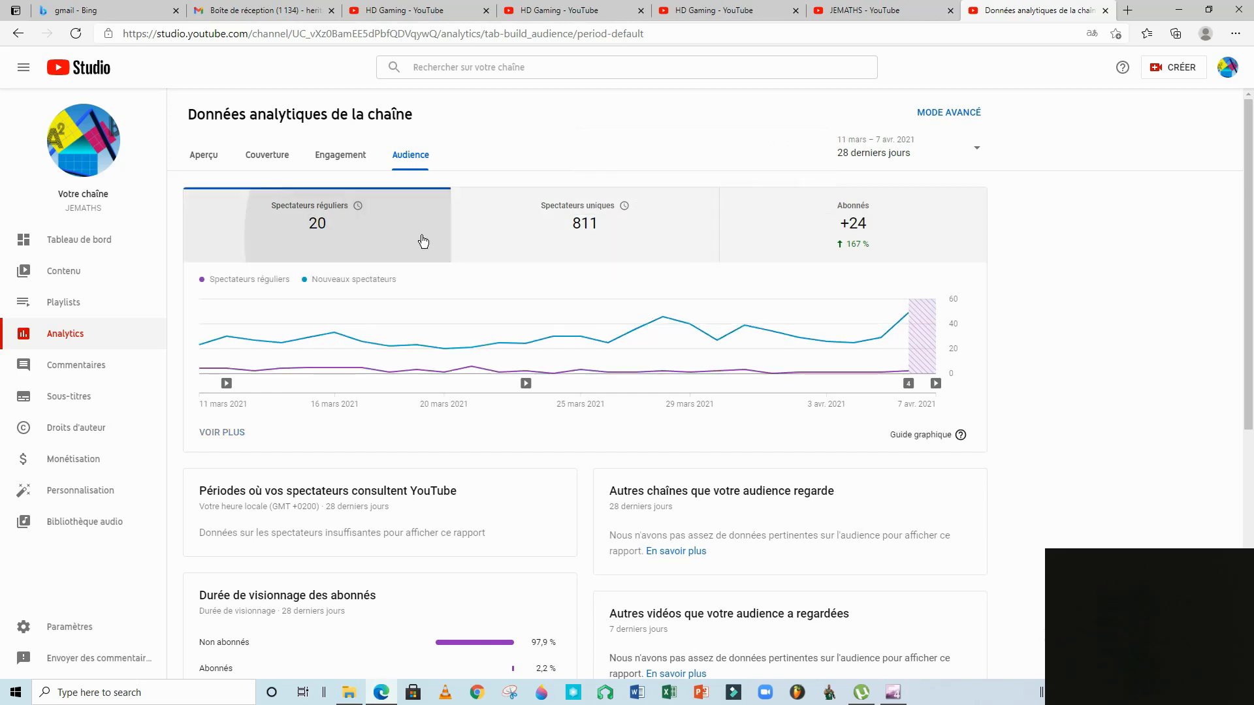
- View the Audience report's unique viewers and subscribers graphs, and look through its subscriber watch time, age and gender, and region cards
left_click(574, 234)
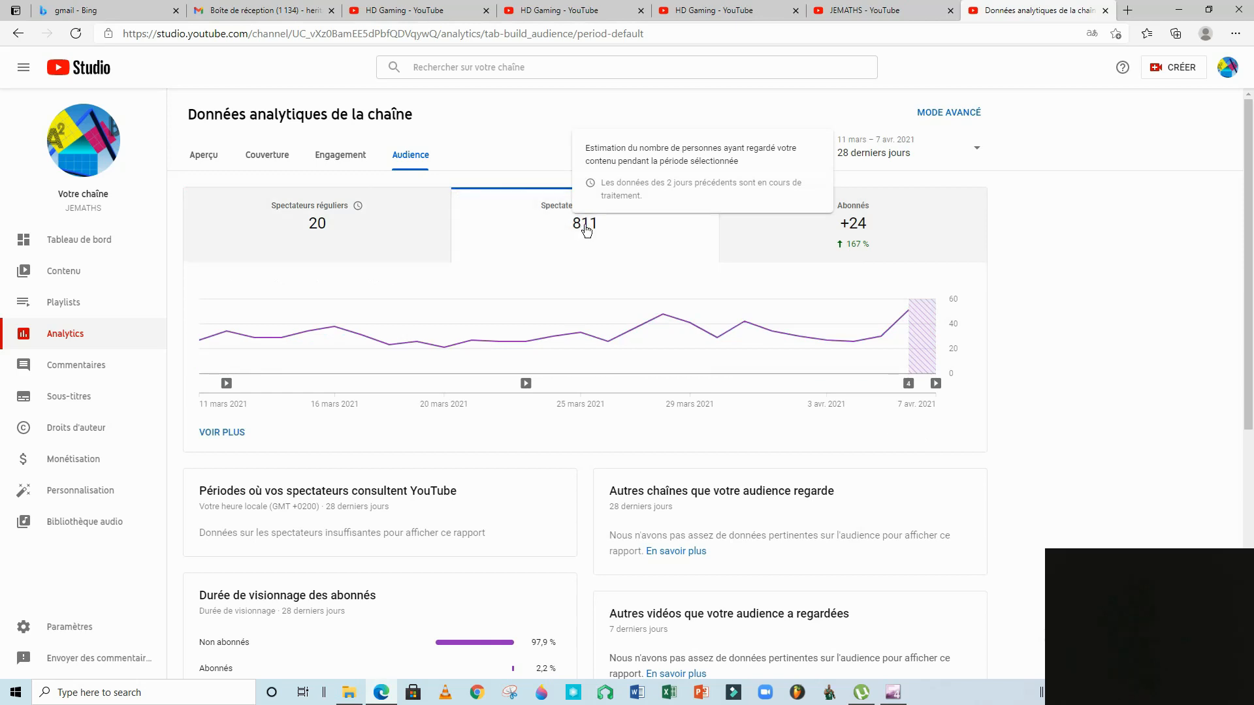
mouse_move(908, 313)
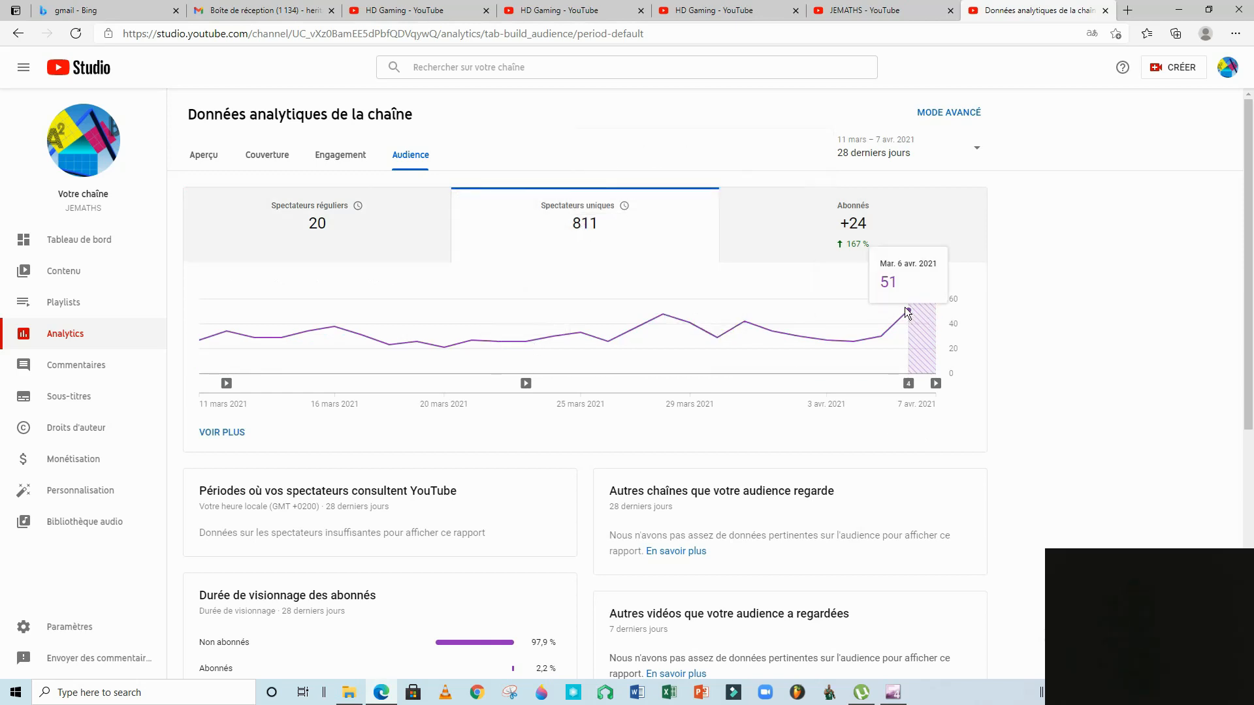
left_click(846, 222)
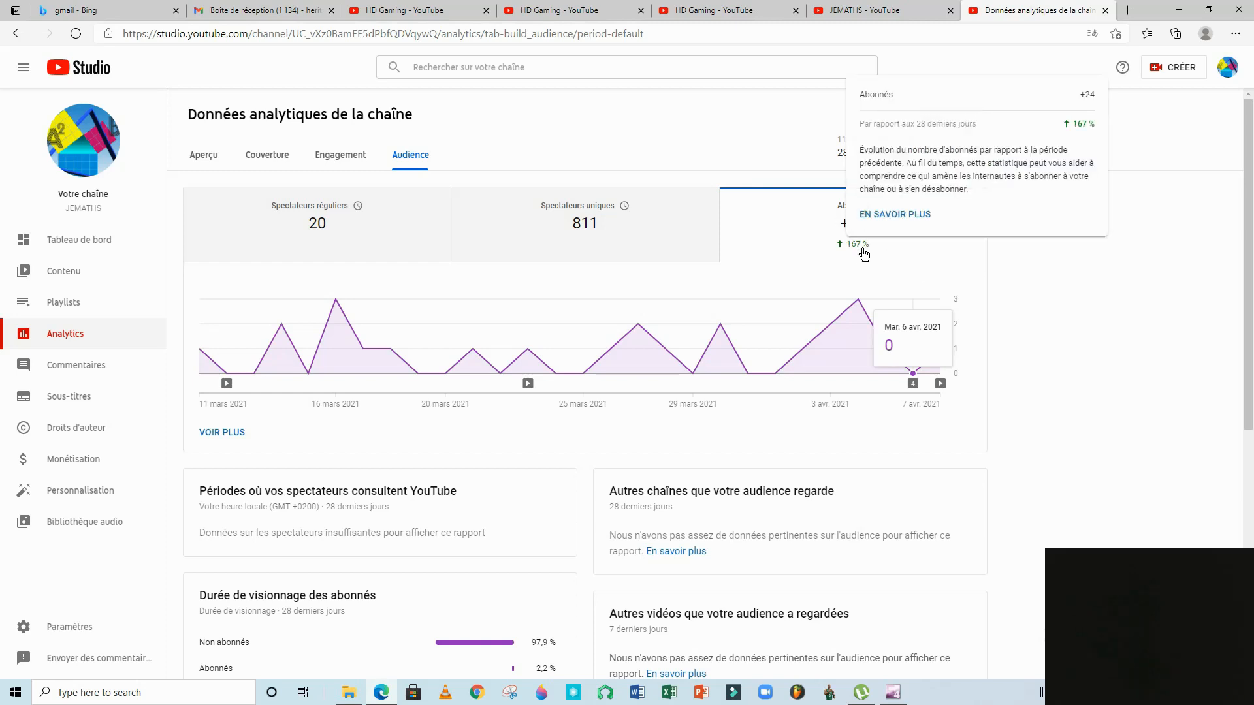
mouse_move(861, 247)
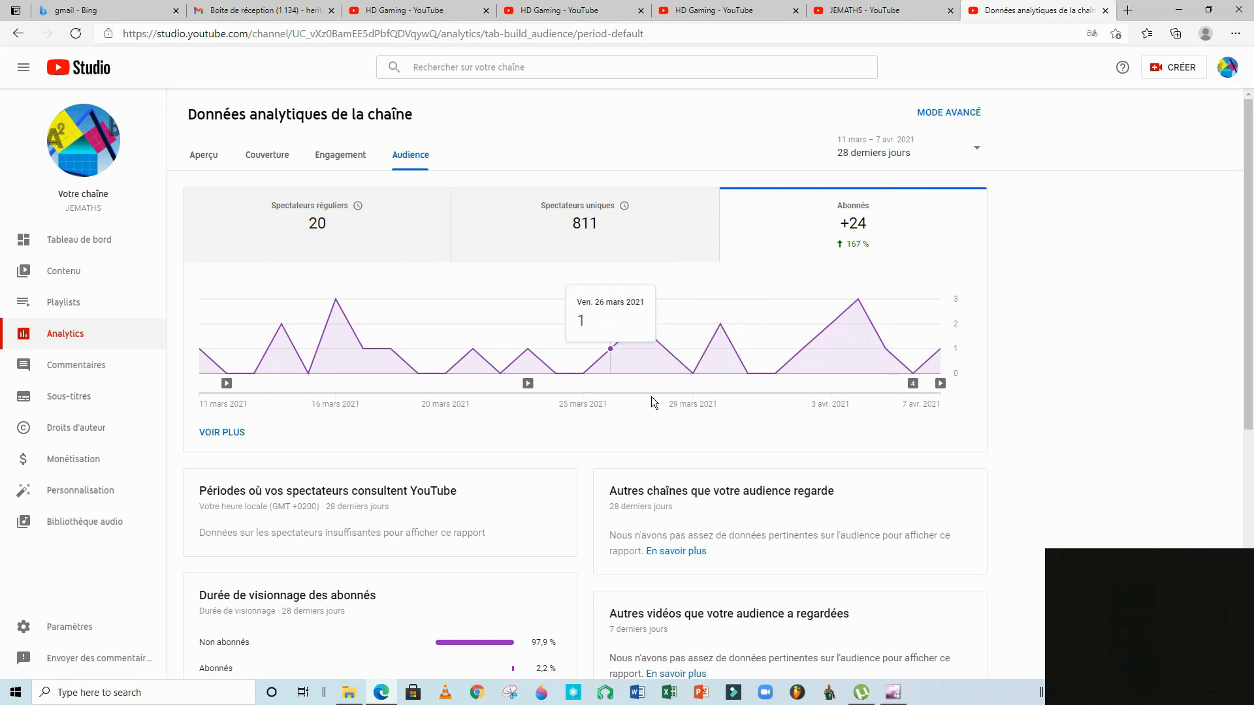
scroll(645, 400, "down", 6)
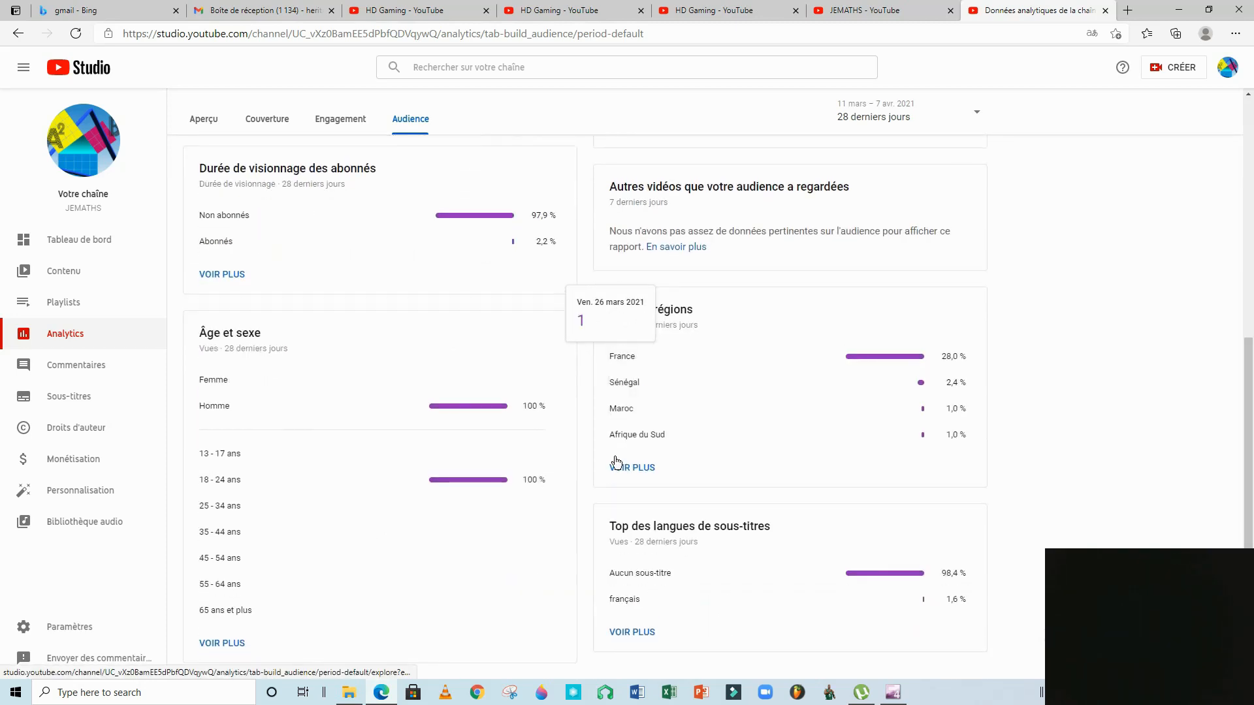
scroll(578, 510, "up", 6)
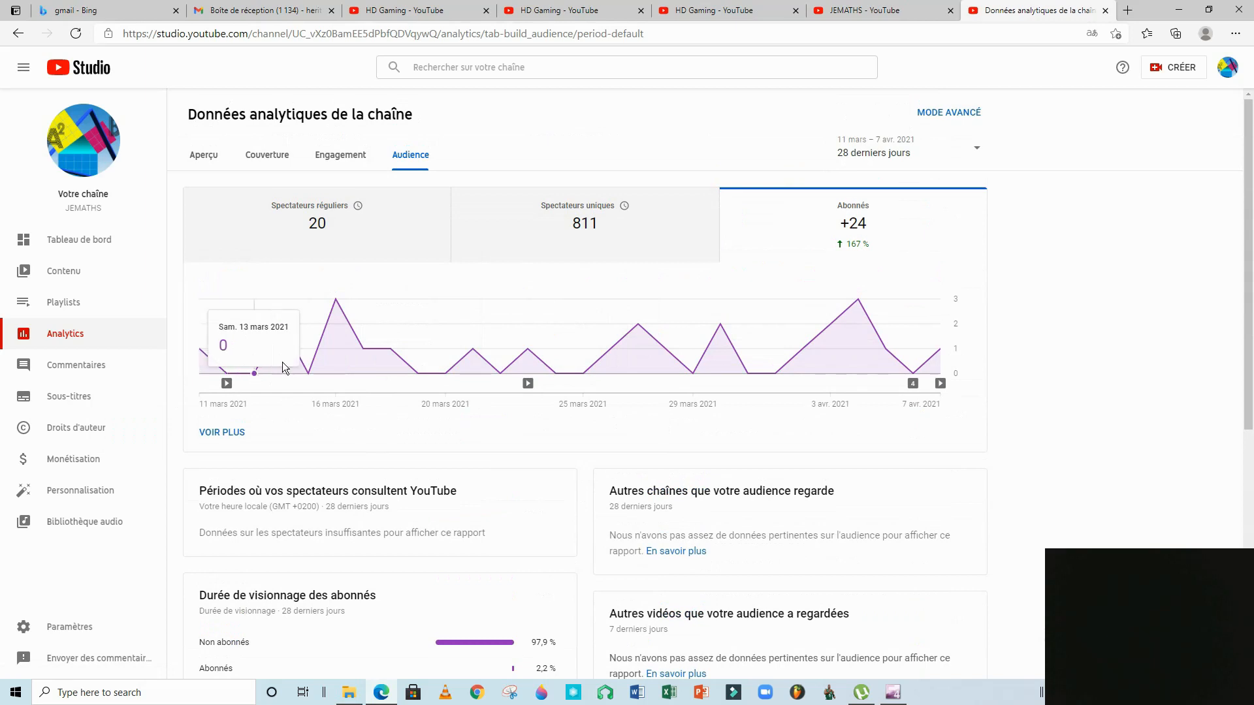
mouse_move(529, 384)
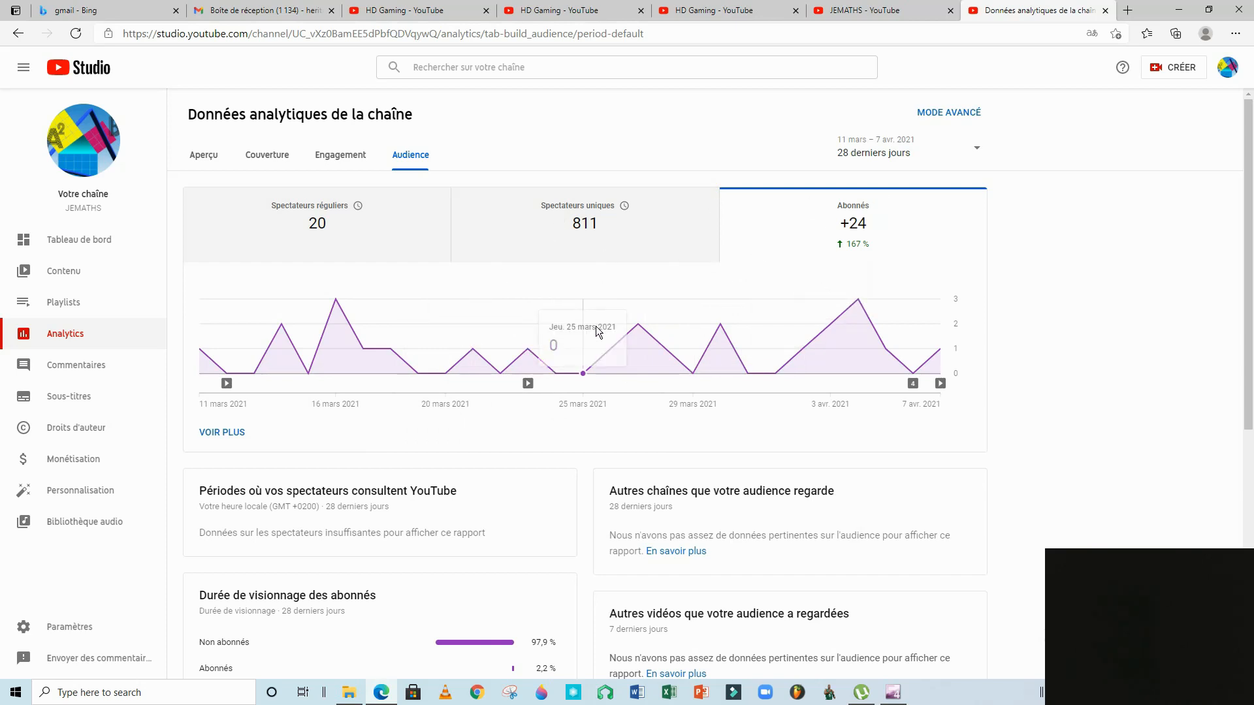
- Open the channel analytics in advanced mode and examine the per-video graph and table of views, watch time, subscribers and impressions
left_click(941, 116)
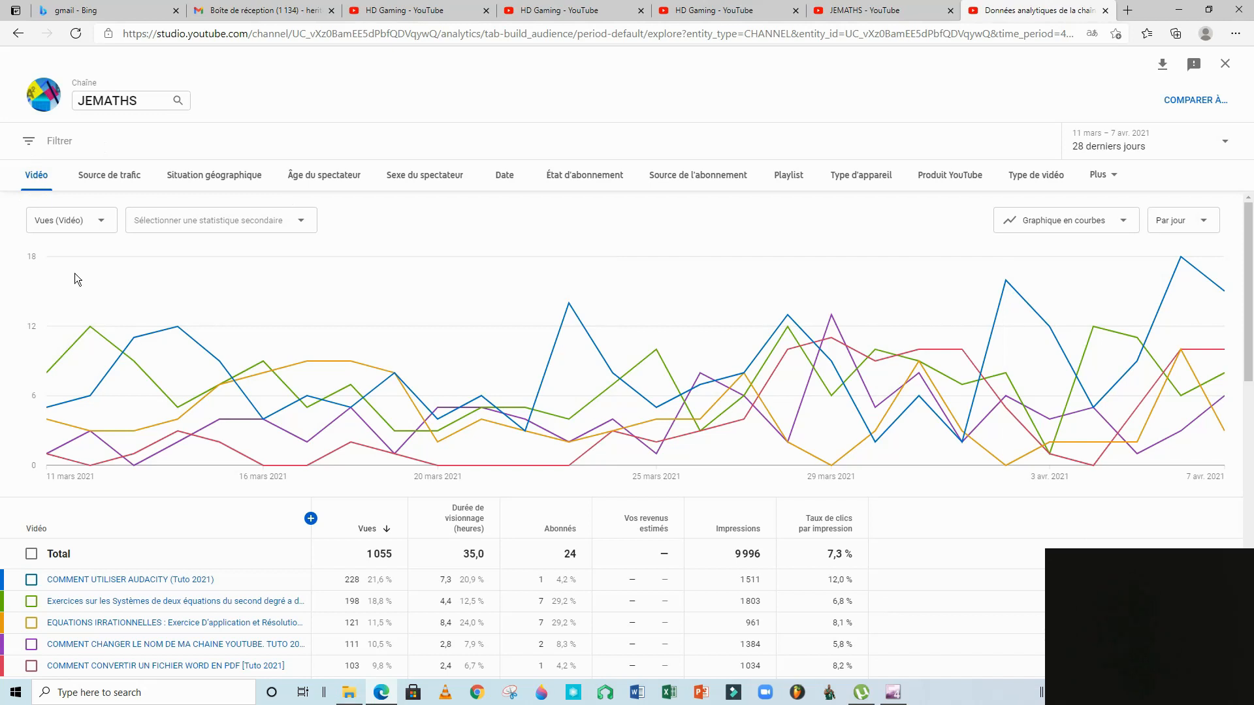
scroll(658, 380, "down", 1)
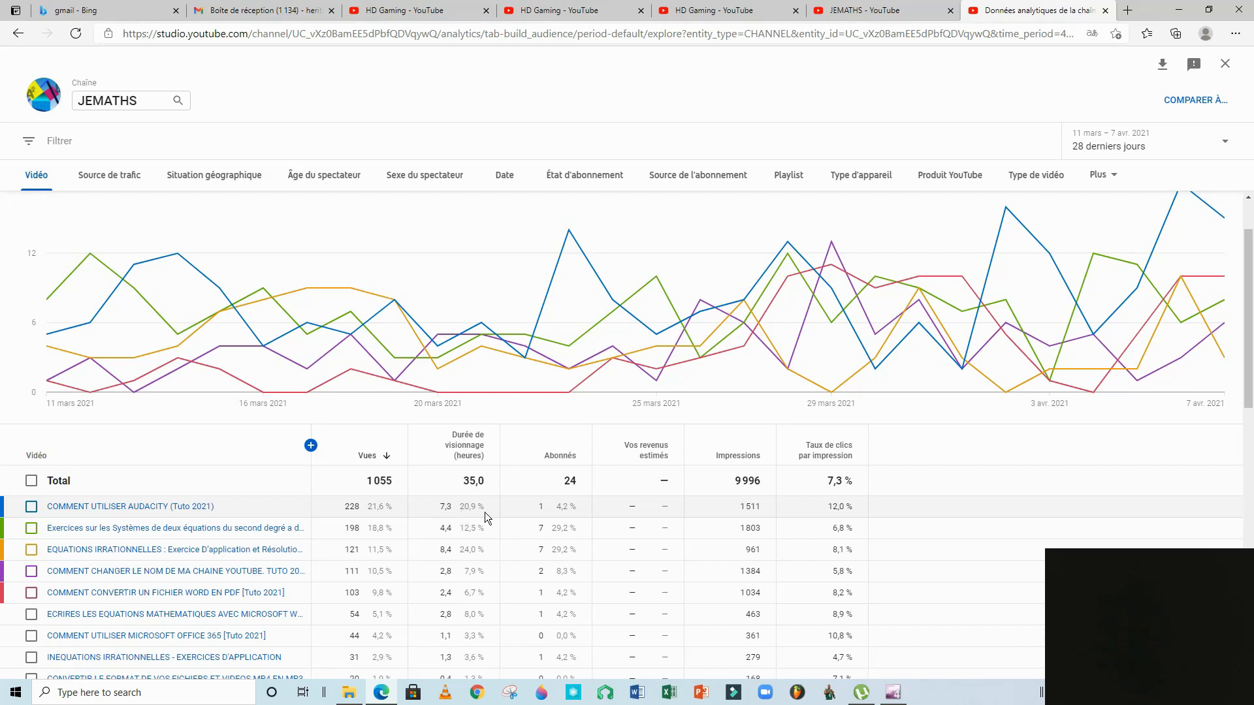
mouse_move(301, 526)
mouse_move(219, 513)
mouse_move(49, 339)
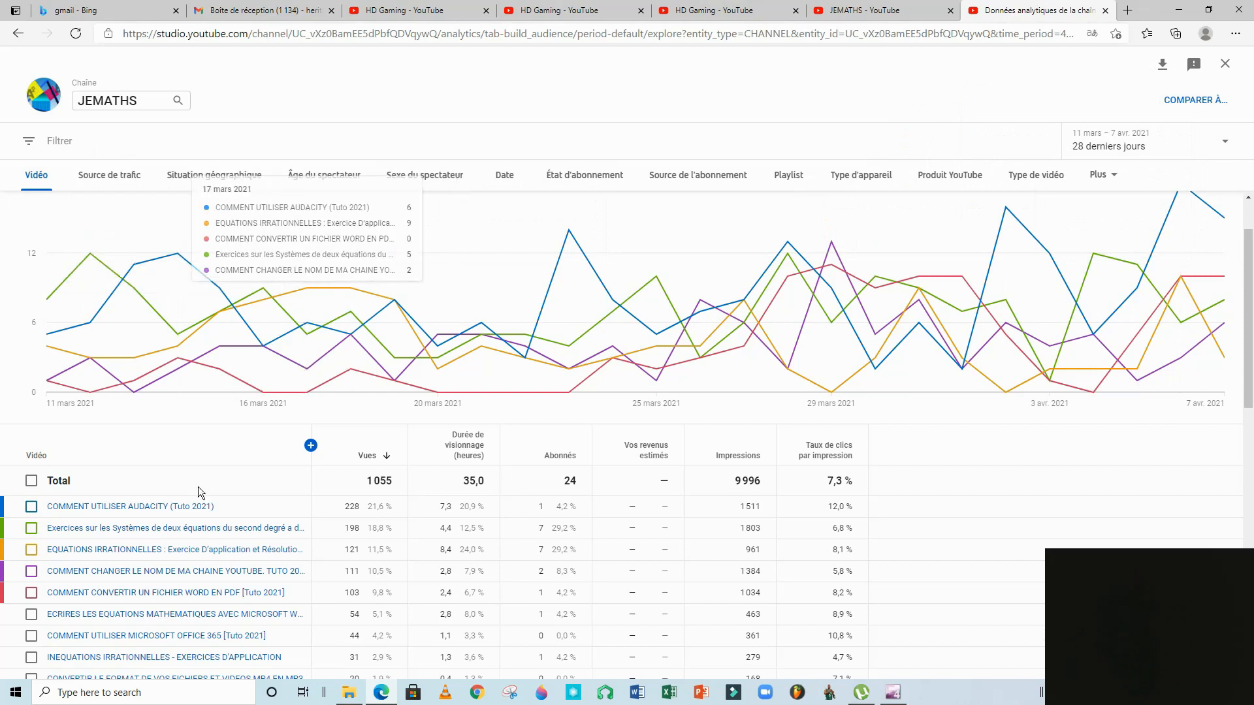
mouse_move(140, 588)
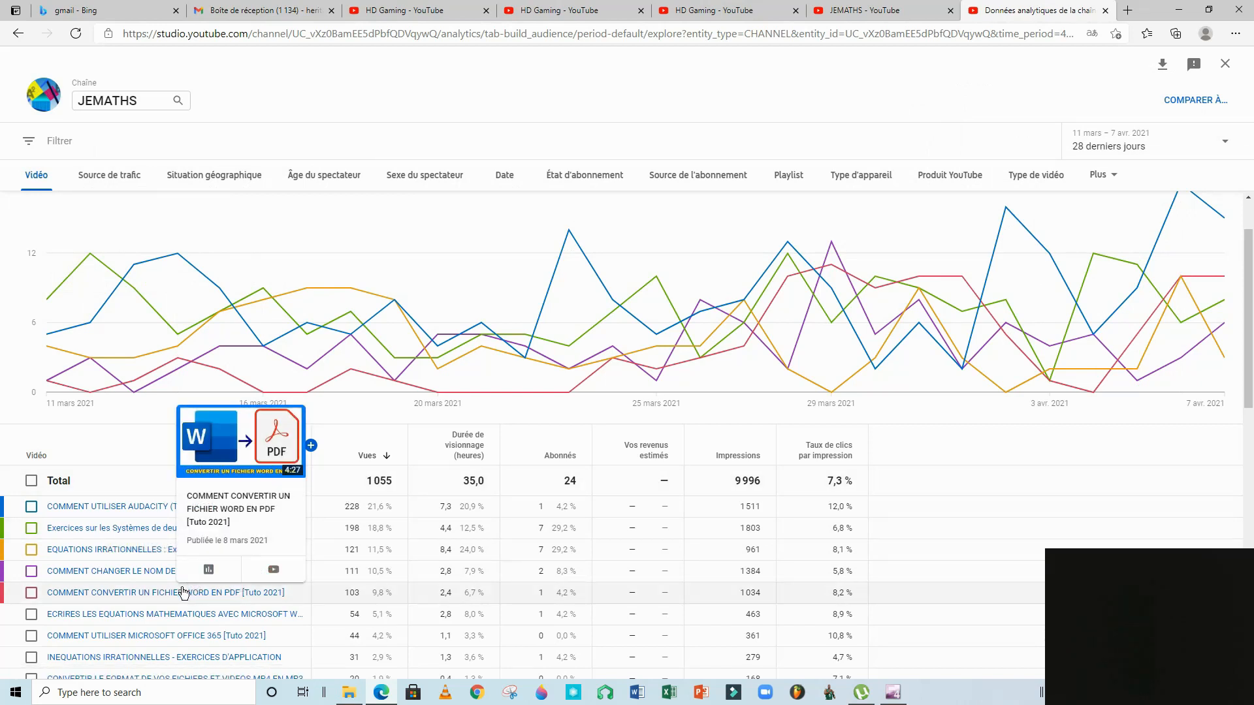
- Chart only the video "COMMENT UTILISER MICROSOFT OFFICE 365 [Tuto 2021]" and view its daily views graph
scroll(183, 591, "down", 2)
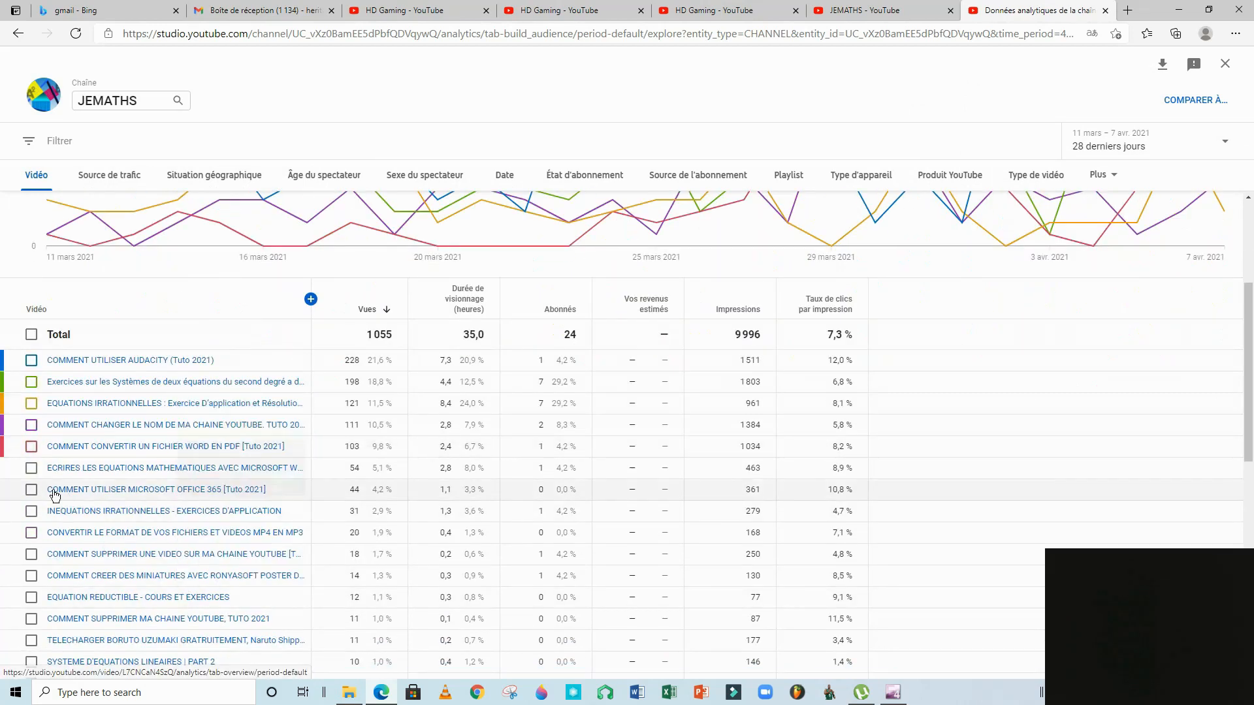
left_click(31, 489)
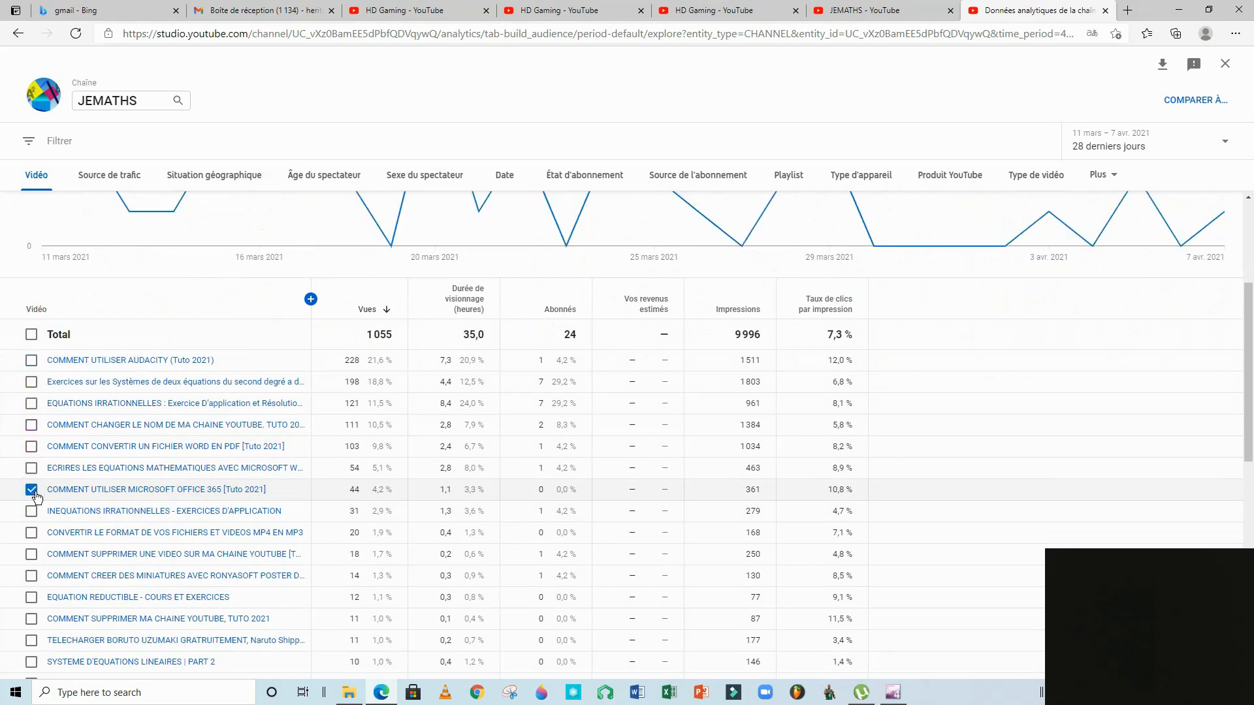
scroll(228, 496, "up", 3)
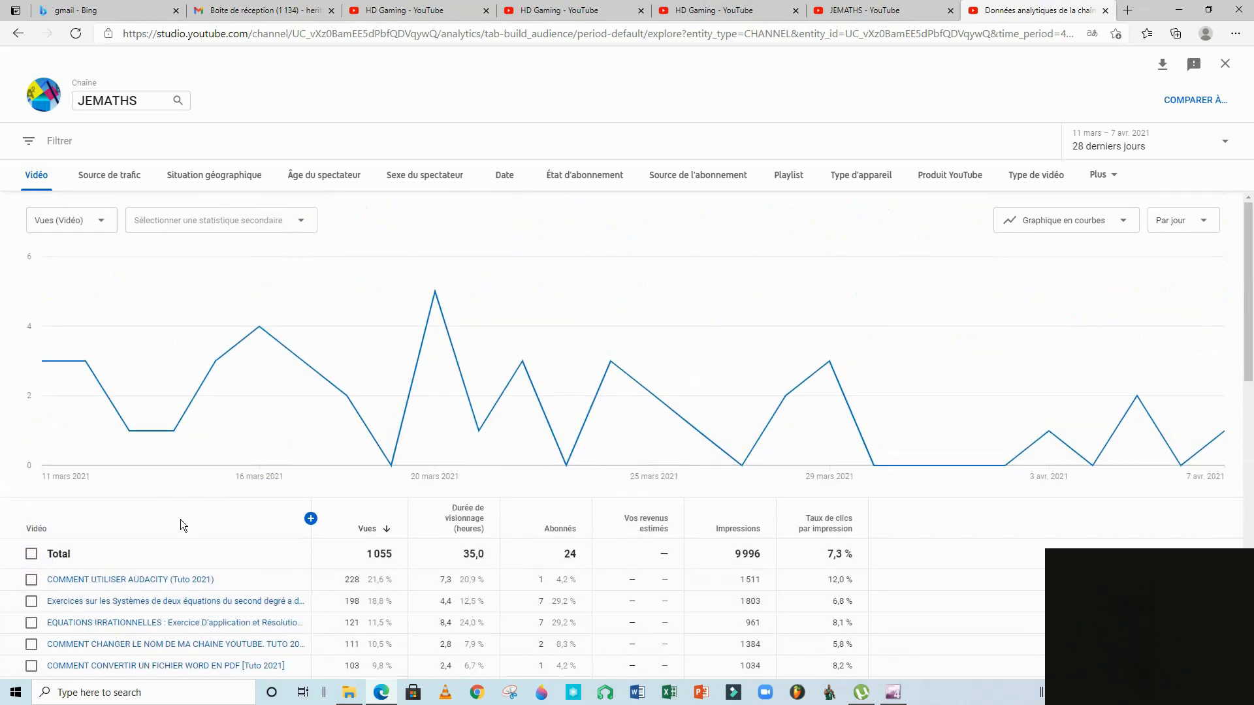
scroll(180, 519, "down", 3)
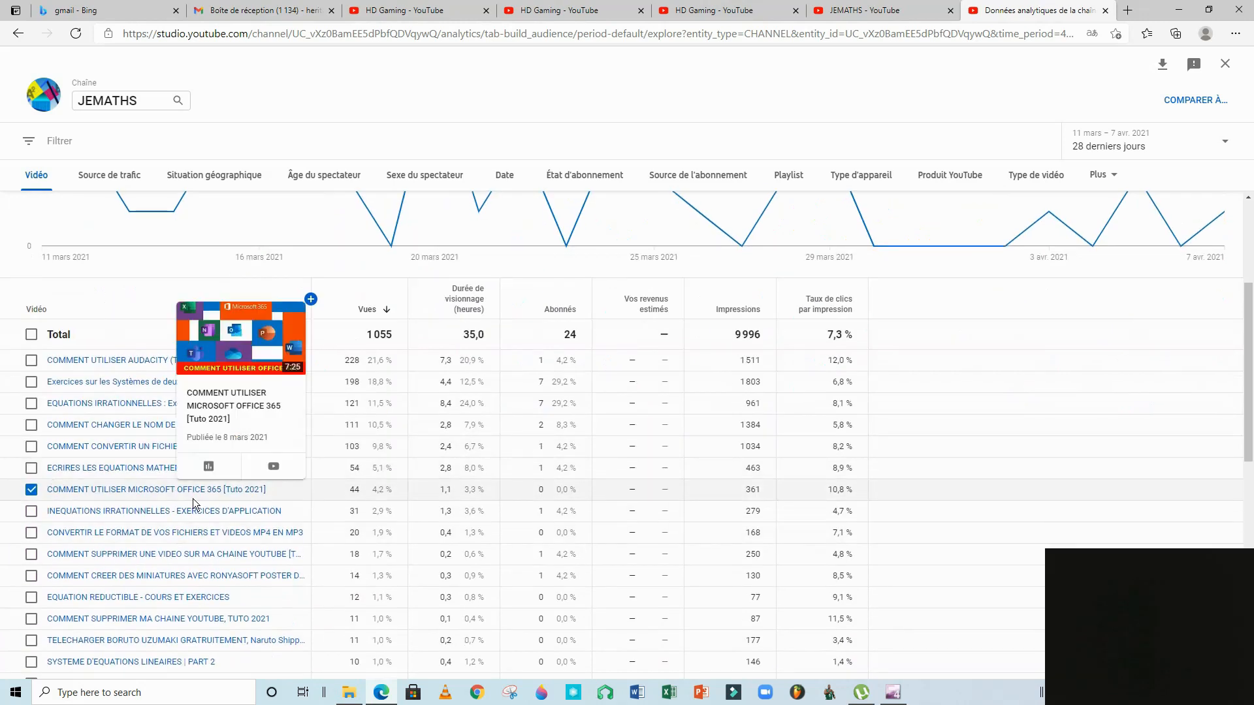
scroll(193, 499, "up", 3)
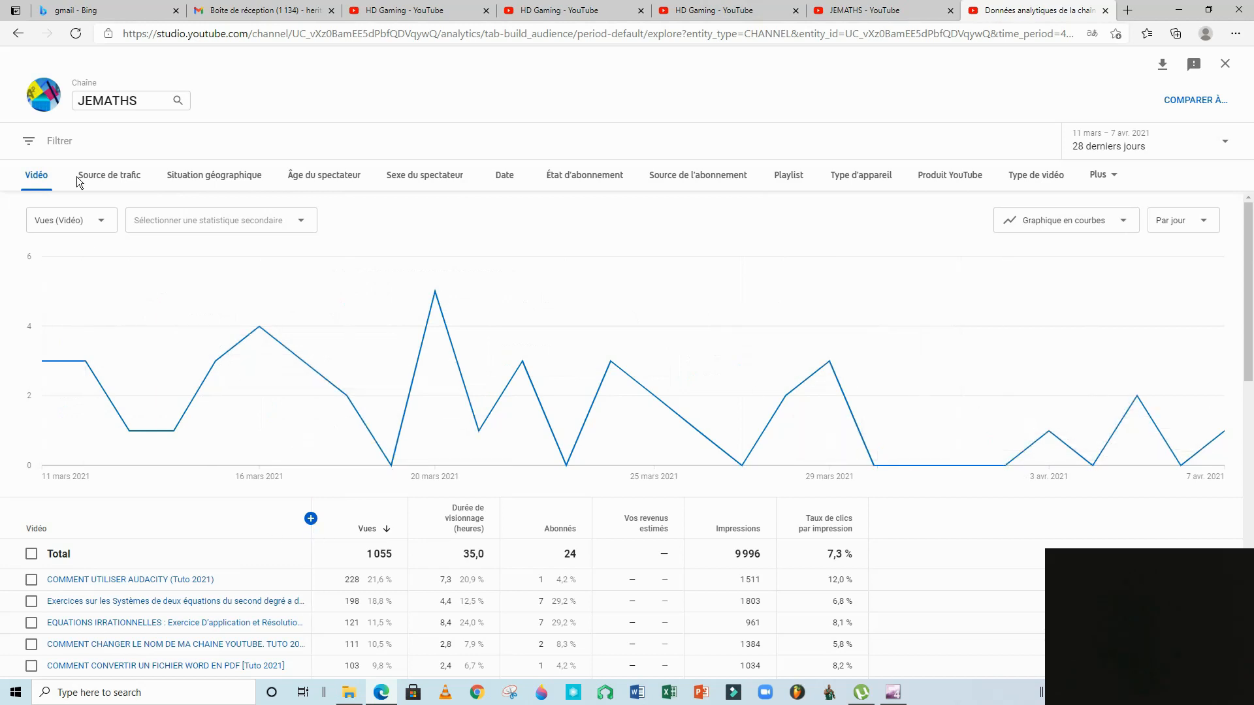
- Switch the advanced report to traffic source (Source de trafic) and examine the graph and the full list of sources
left_click(113, 180)
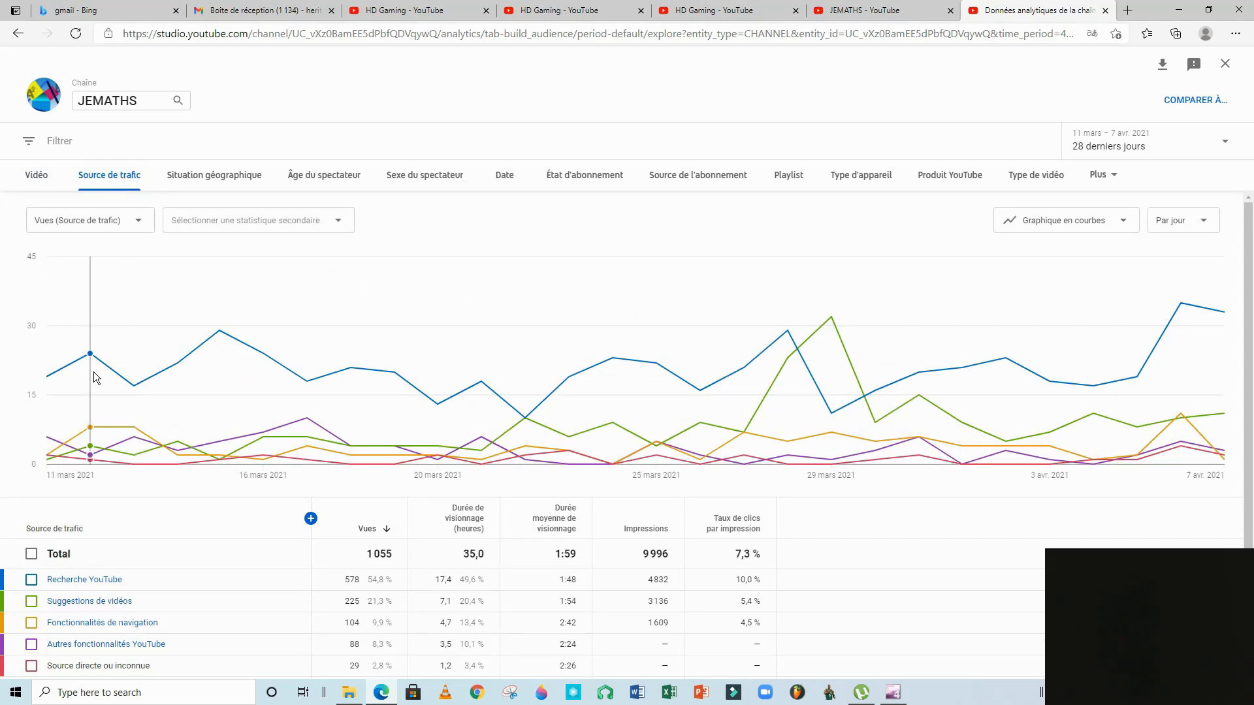
scroll(131, 496, "down", 1)
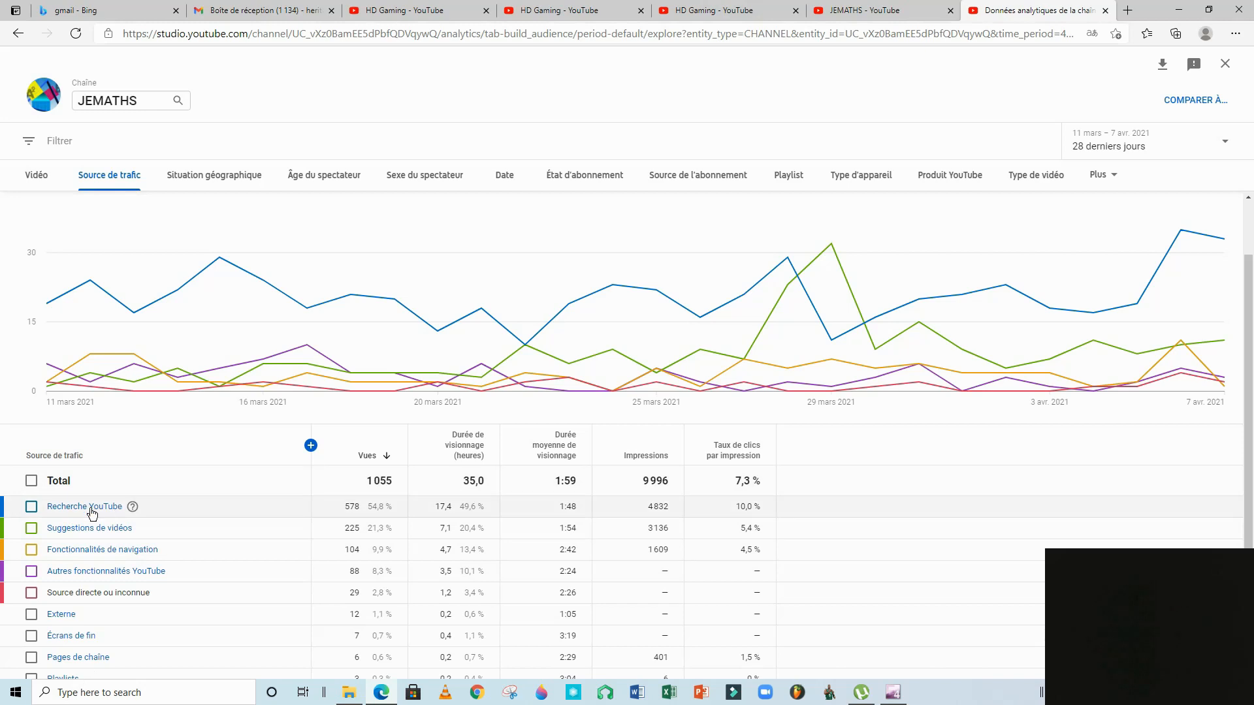
mouse_move(49, 304)
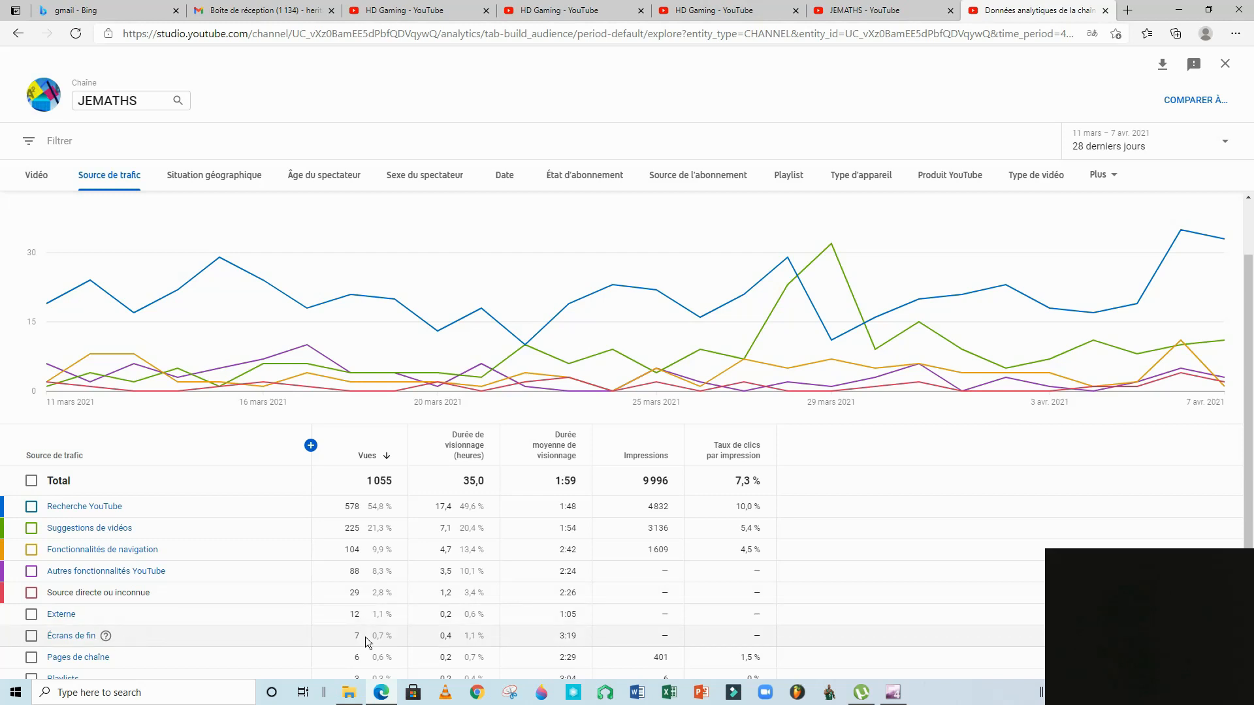
scroll(228, 636, "down", 1)
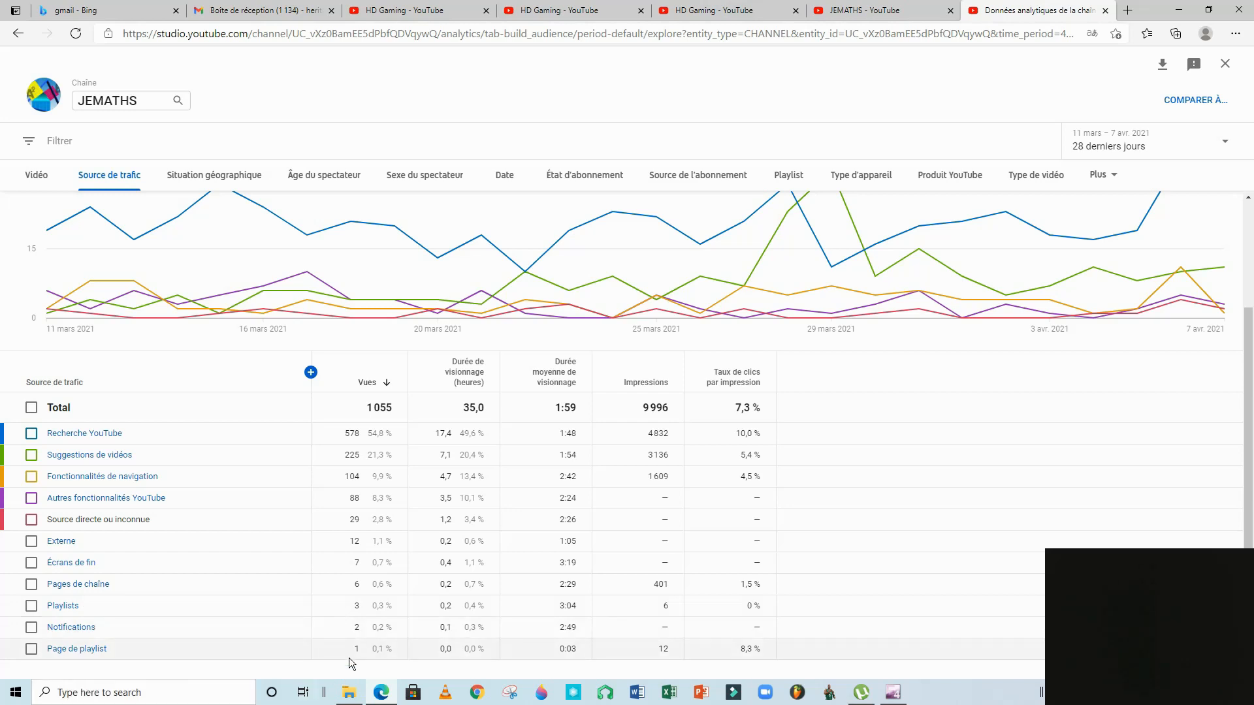
scroll(212, 639, "up", 1)
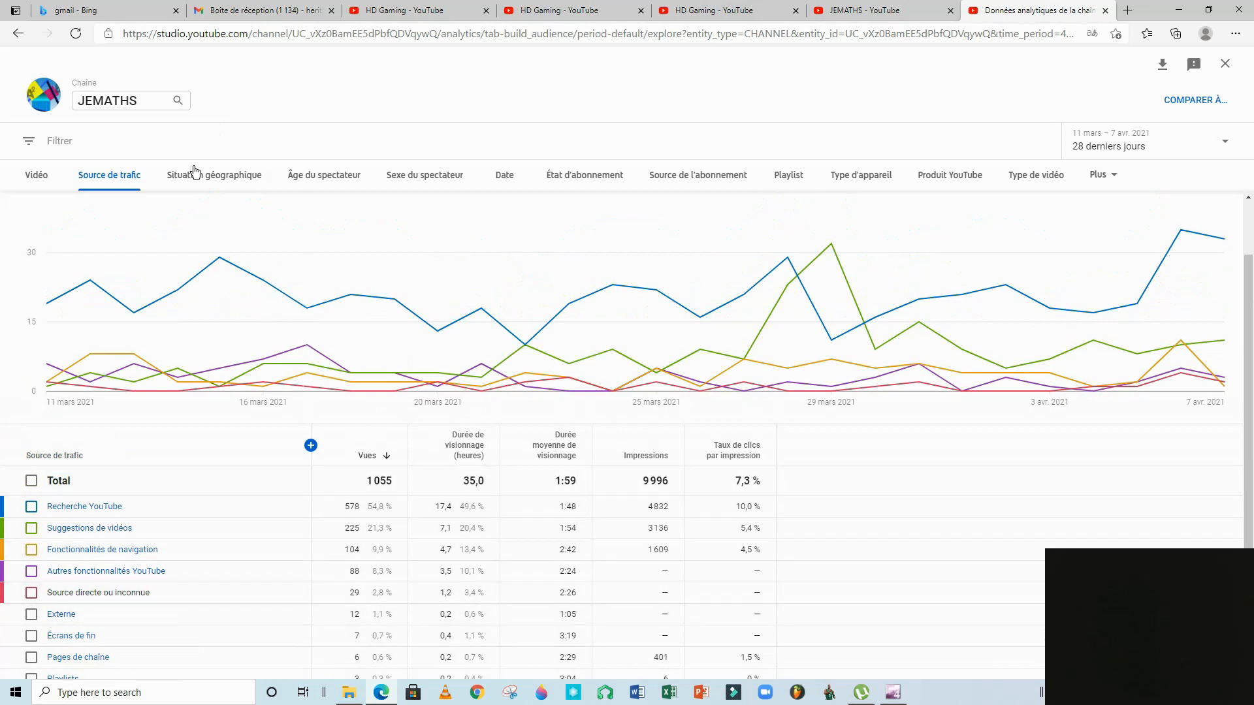
- View the advanced report broken down by geography, viewer age (Âge du spectateur) and viewer gender (Sexe du spectateur)
left_click(223, 182)
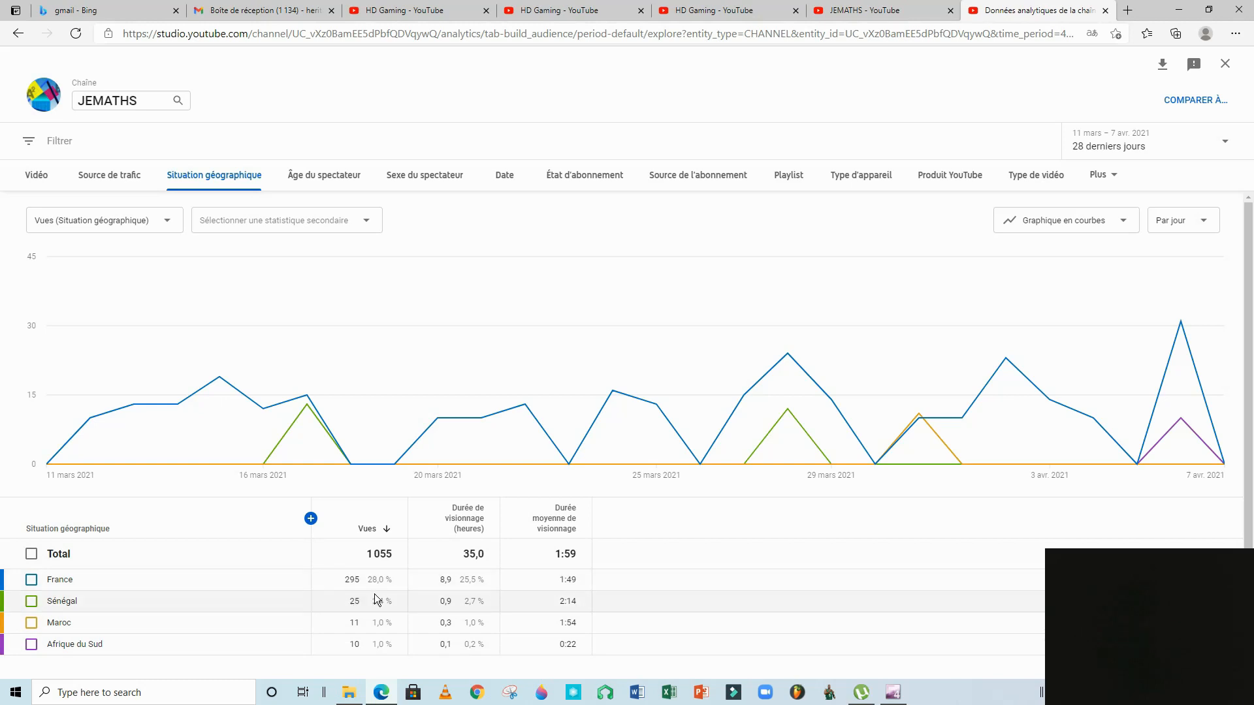
left_click(334, 186)
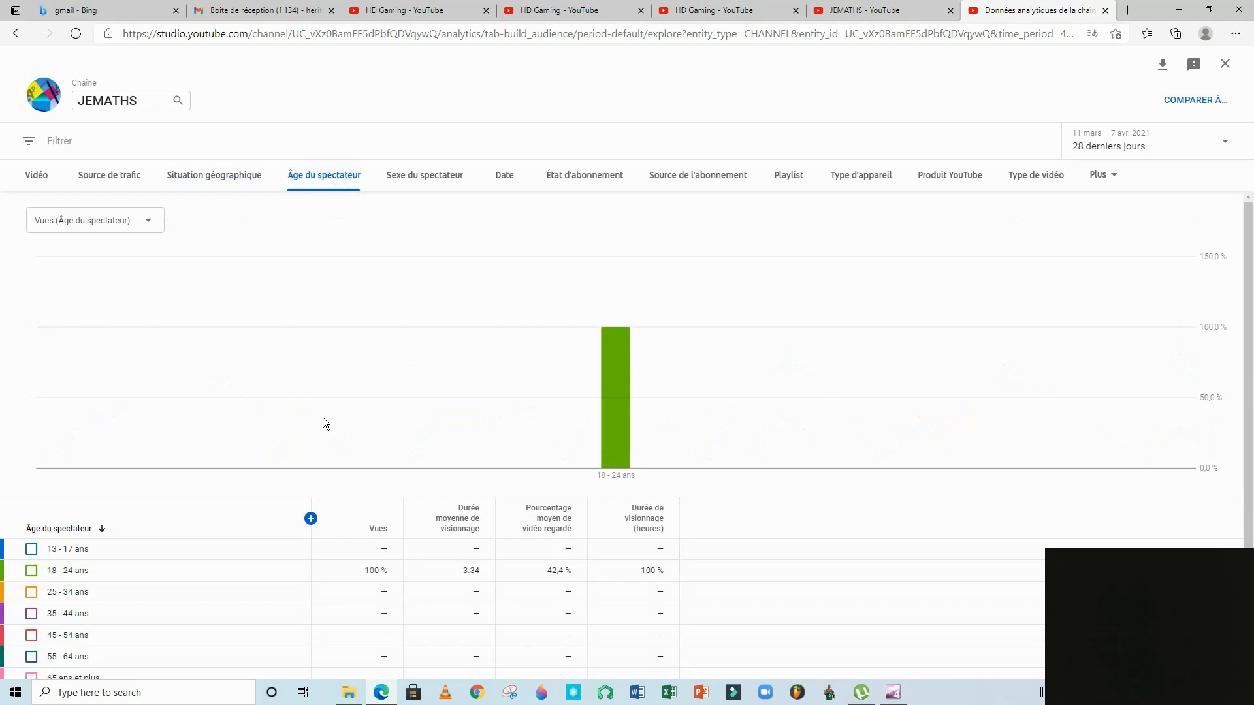
mouse_move(570, 387)
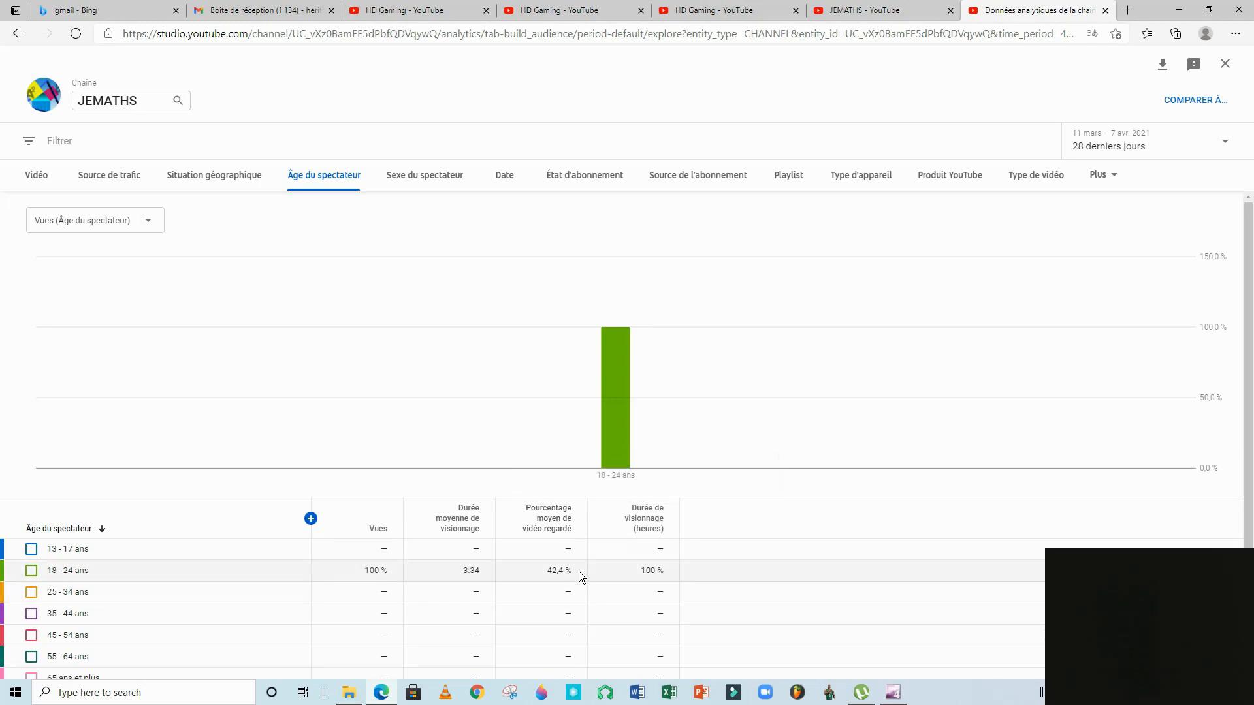
left_click(416, 186)
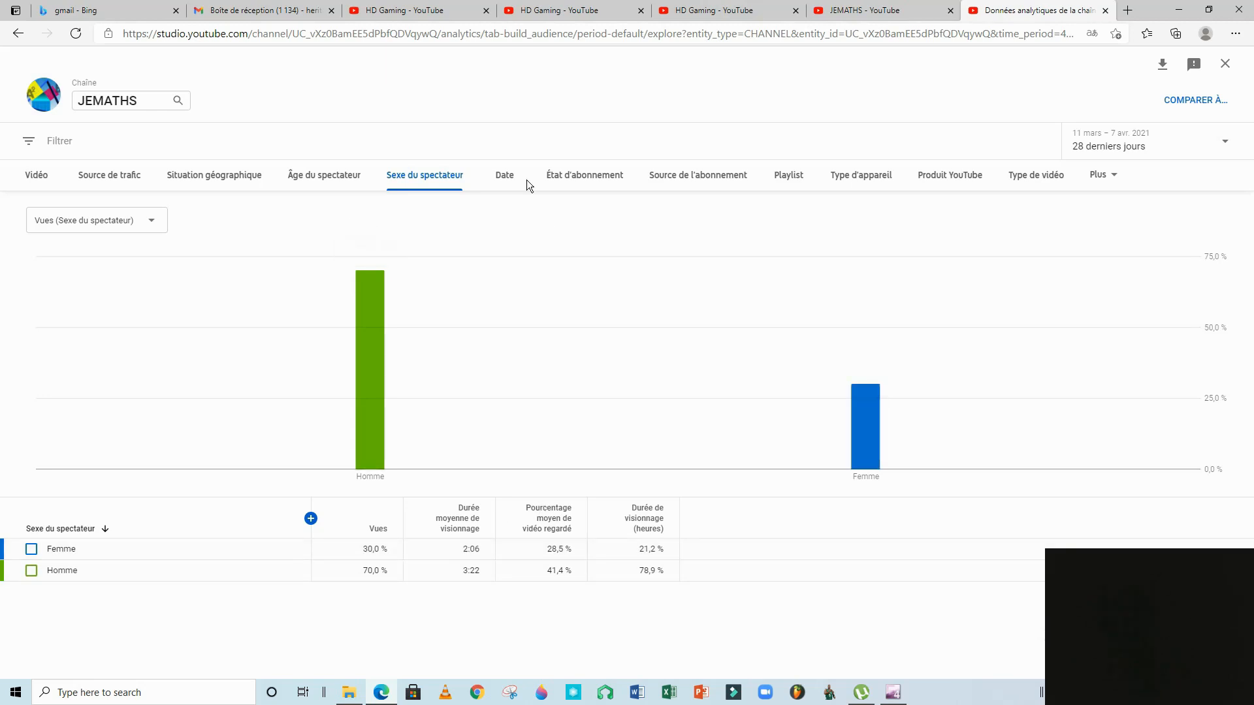
- View the advanced report by date, and by subscription status (État d'abonnement) to compare subscribers with non-subscribers
left_click(510, 178)
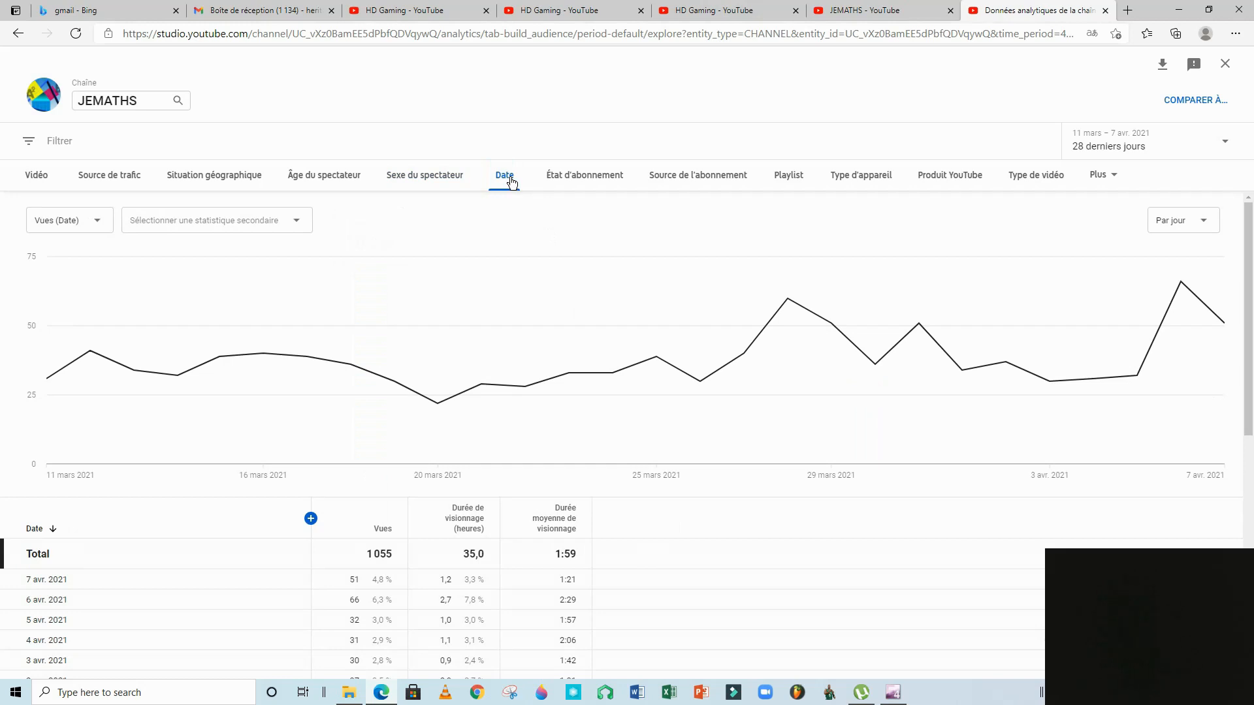
scroll(247, 504, "down", 1)
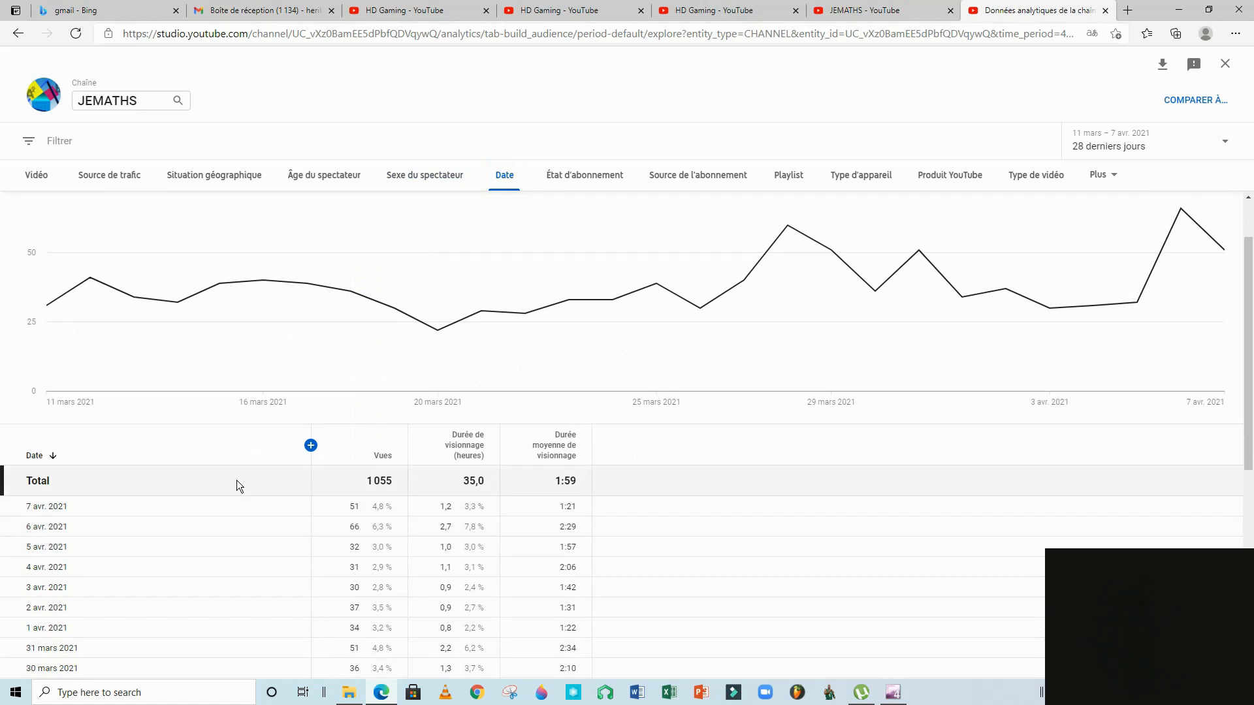
mouse_move(55, 311)
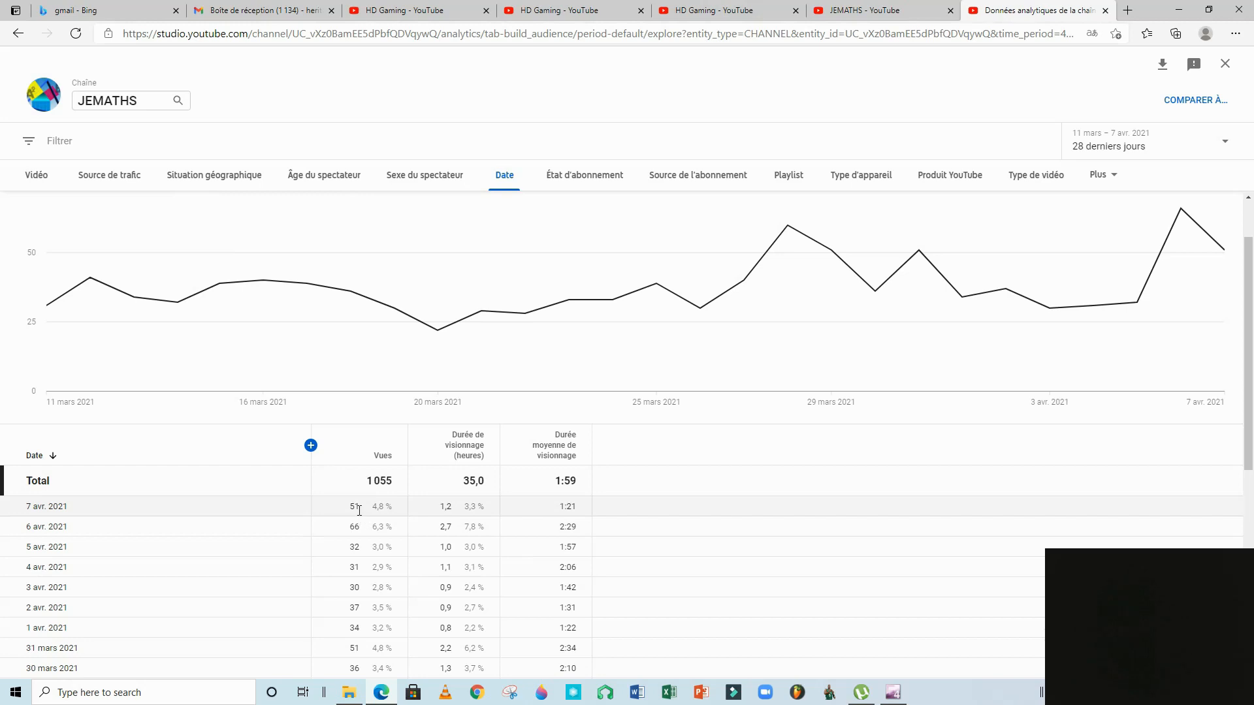
left_click(595, 185)
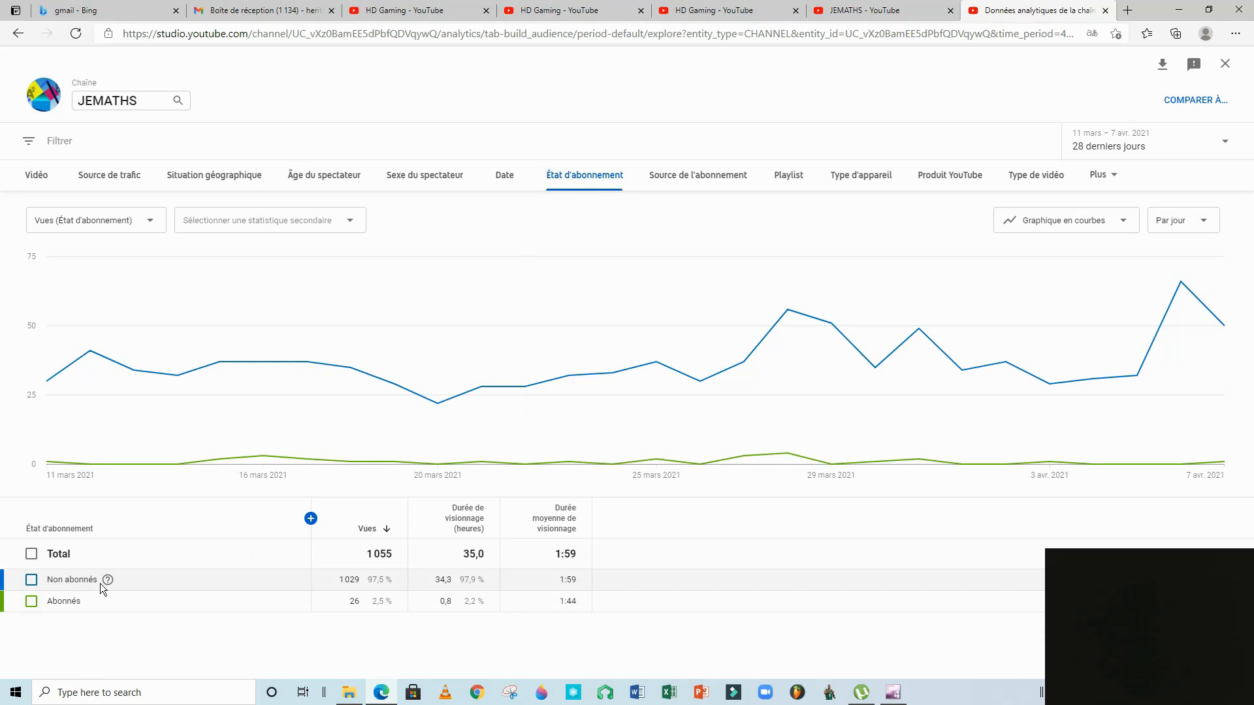
mouse_move(108, 580)
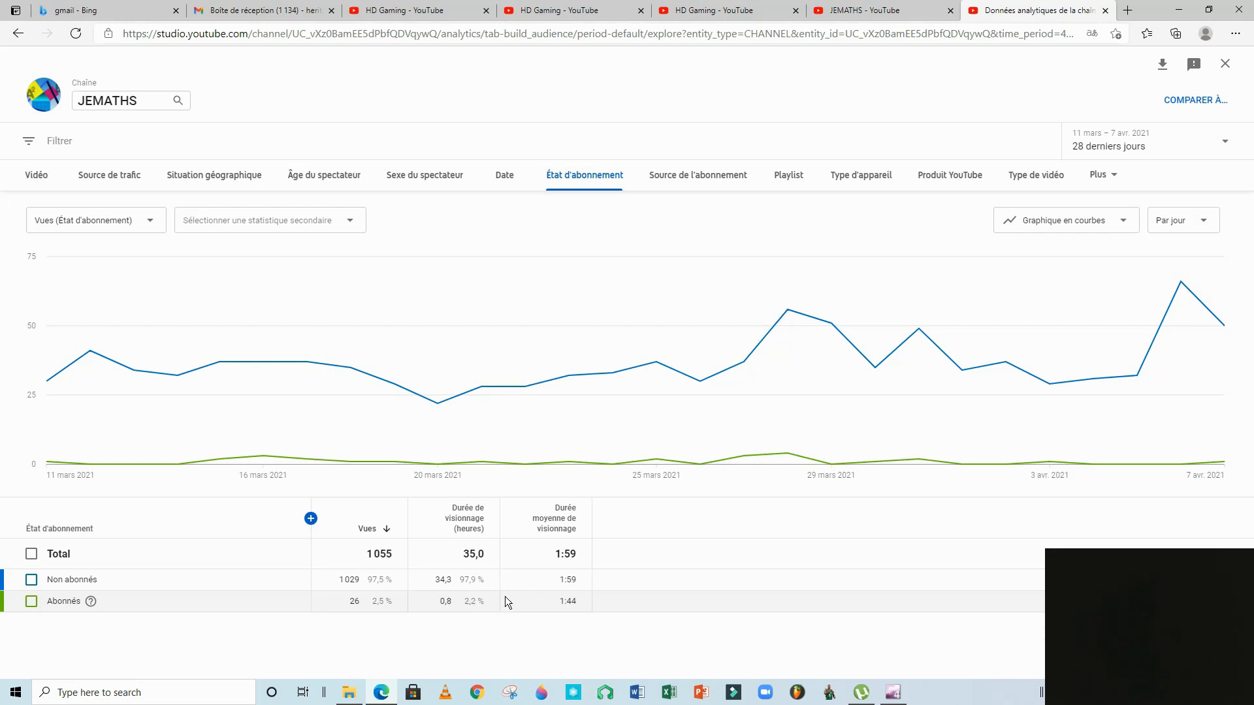
mouse_move(574, 523)
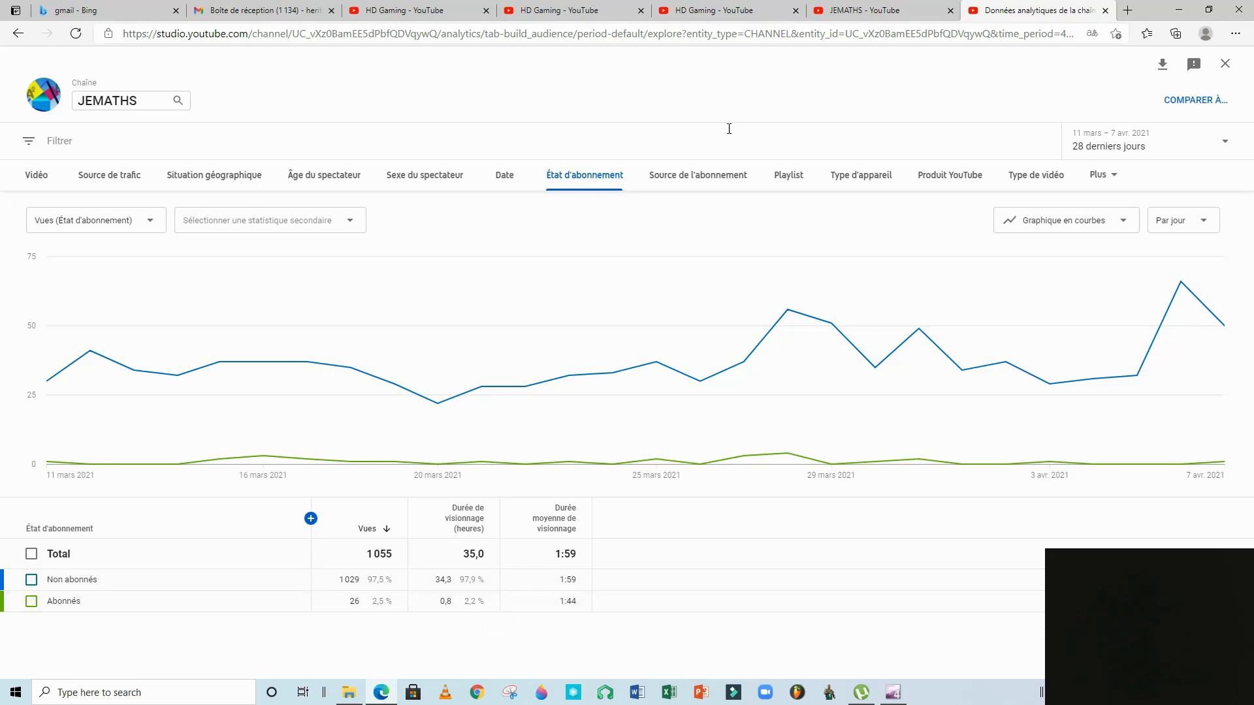
- Examine new and lost subscribers by subscription source (Source de l'abonnement), and open the playlist breakdown
left_click(716, 184)
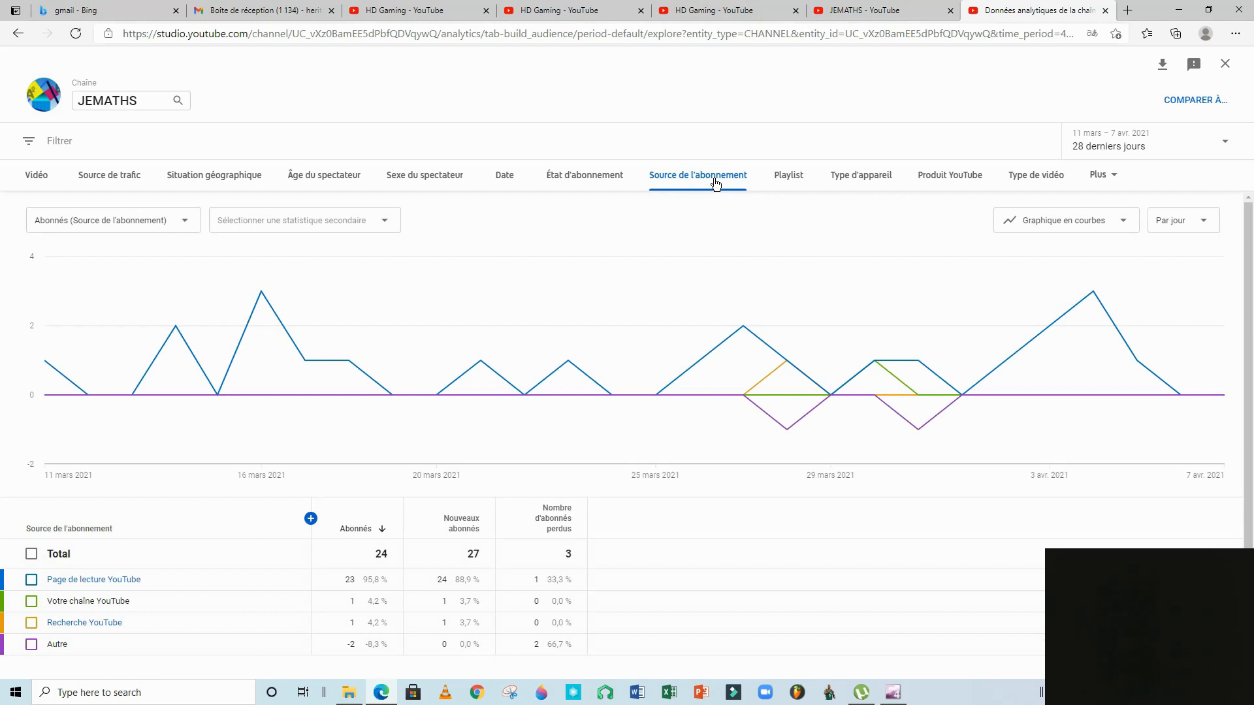
mouse_move(151, 488)
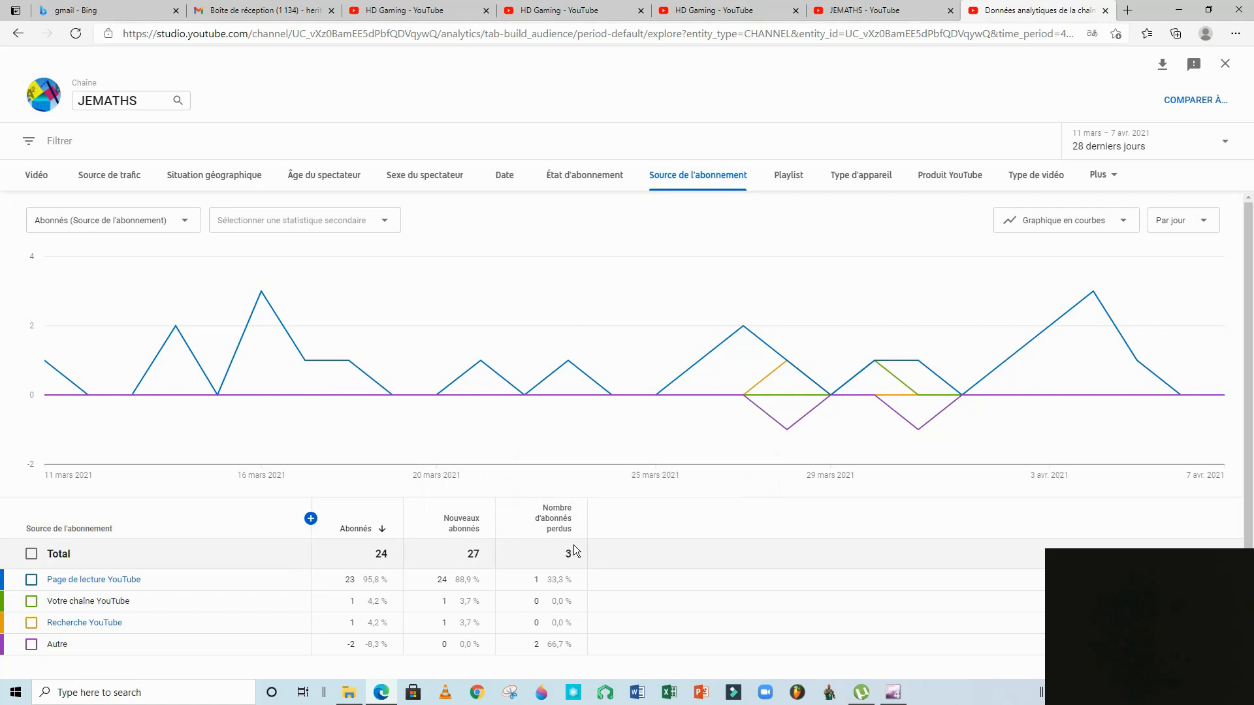
mouse_move(352, 531)
mouse_move(467, 529)
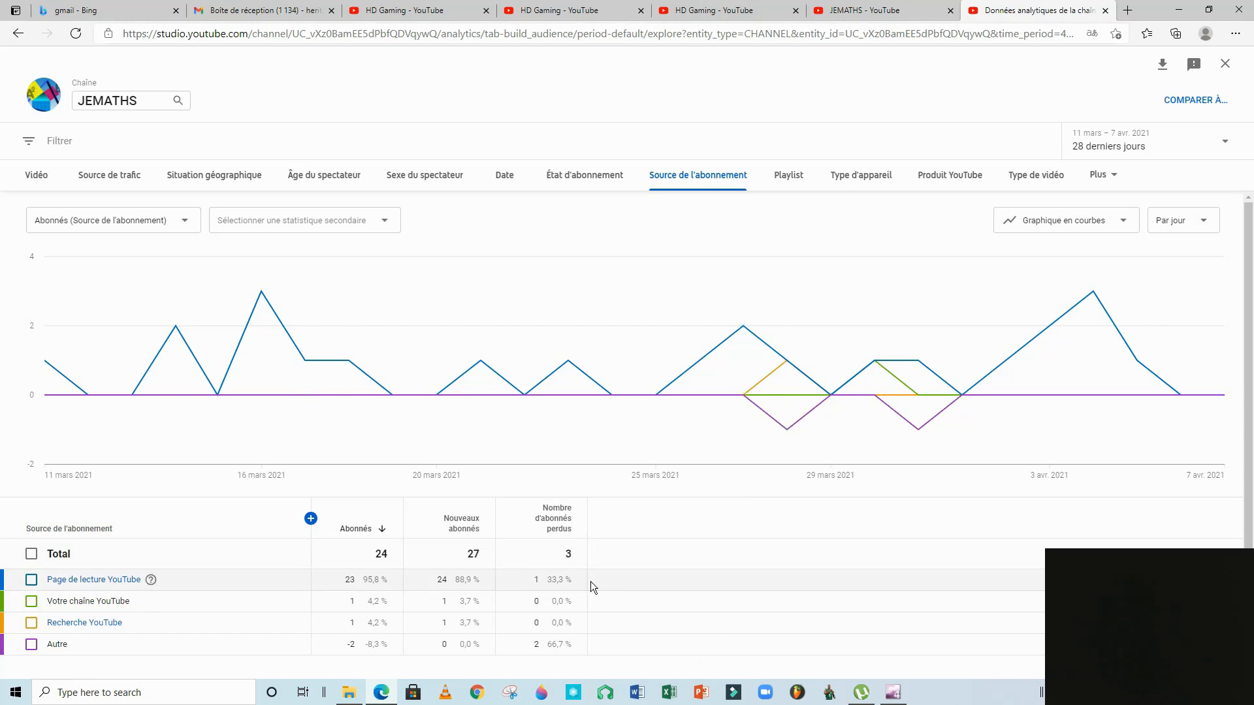
left_click(794, 185)
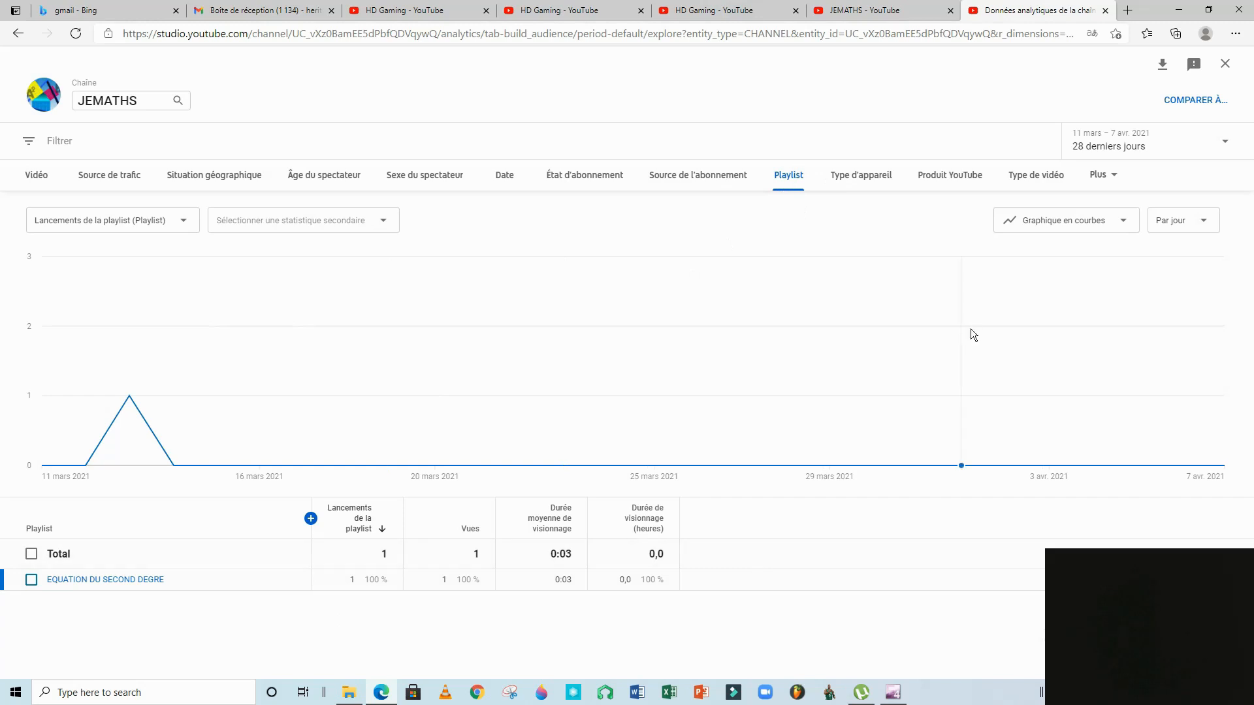
- View the advanced report by device type (Type d'appareil), YouTube product and video type (Type de vidéo), and check which additional breakdowns are offered
left_click(866, 183)
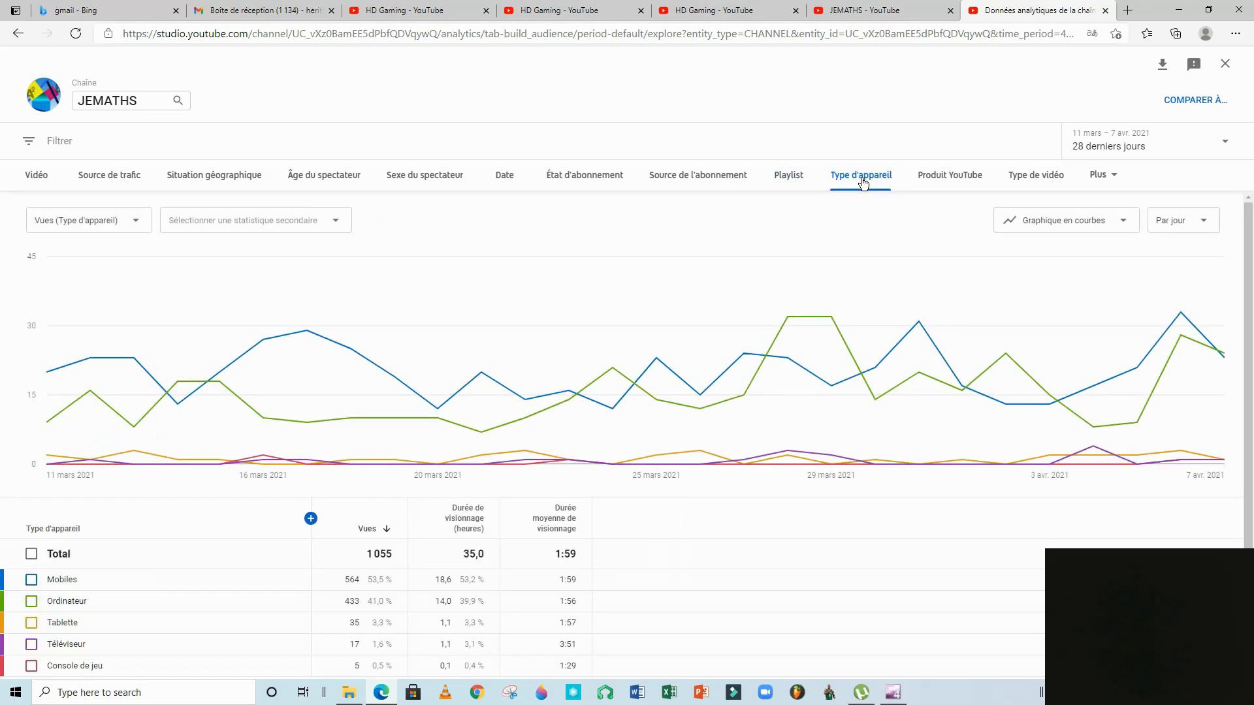
scroll(306, 589, "down", 1)
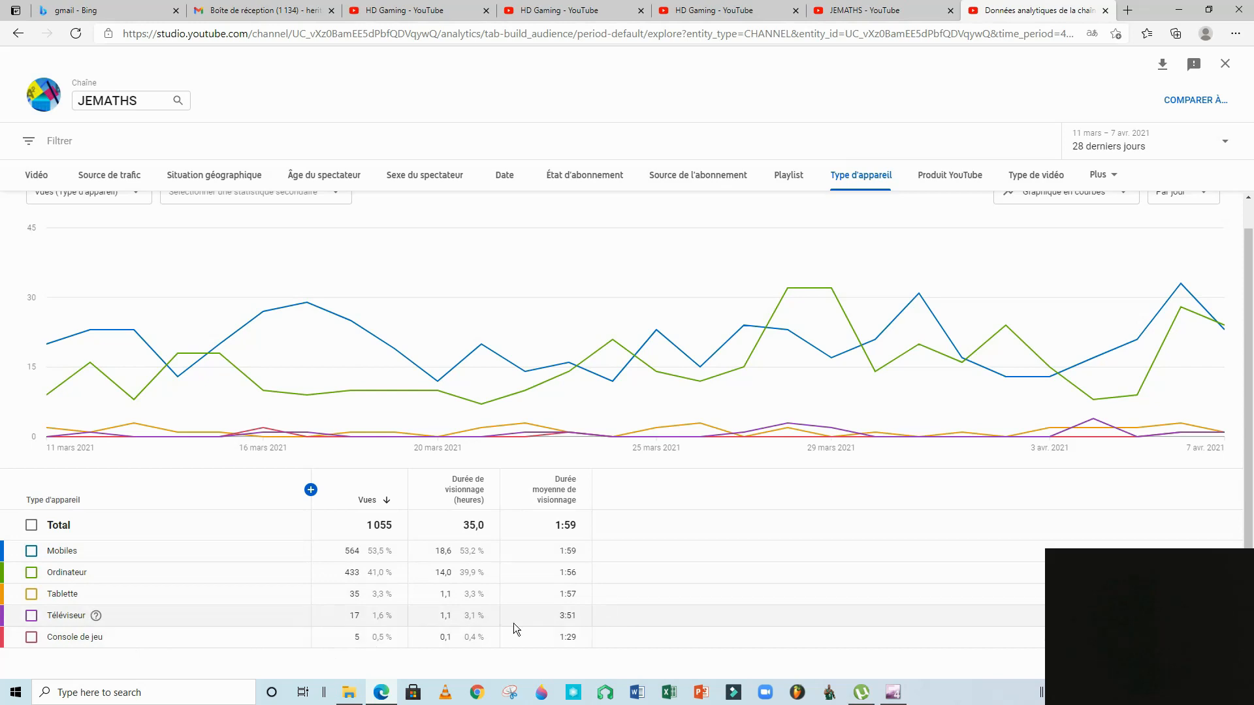
left_click(957, 178)
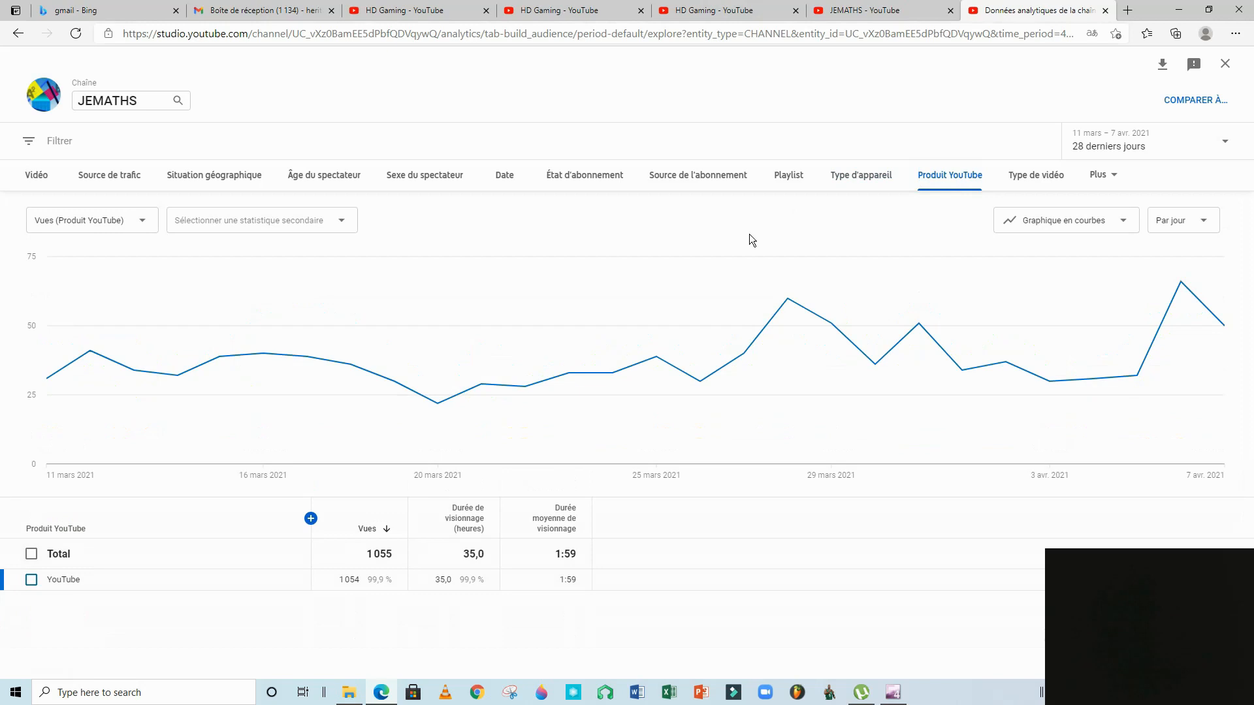
left_click(1047, 181)
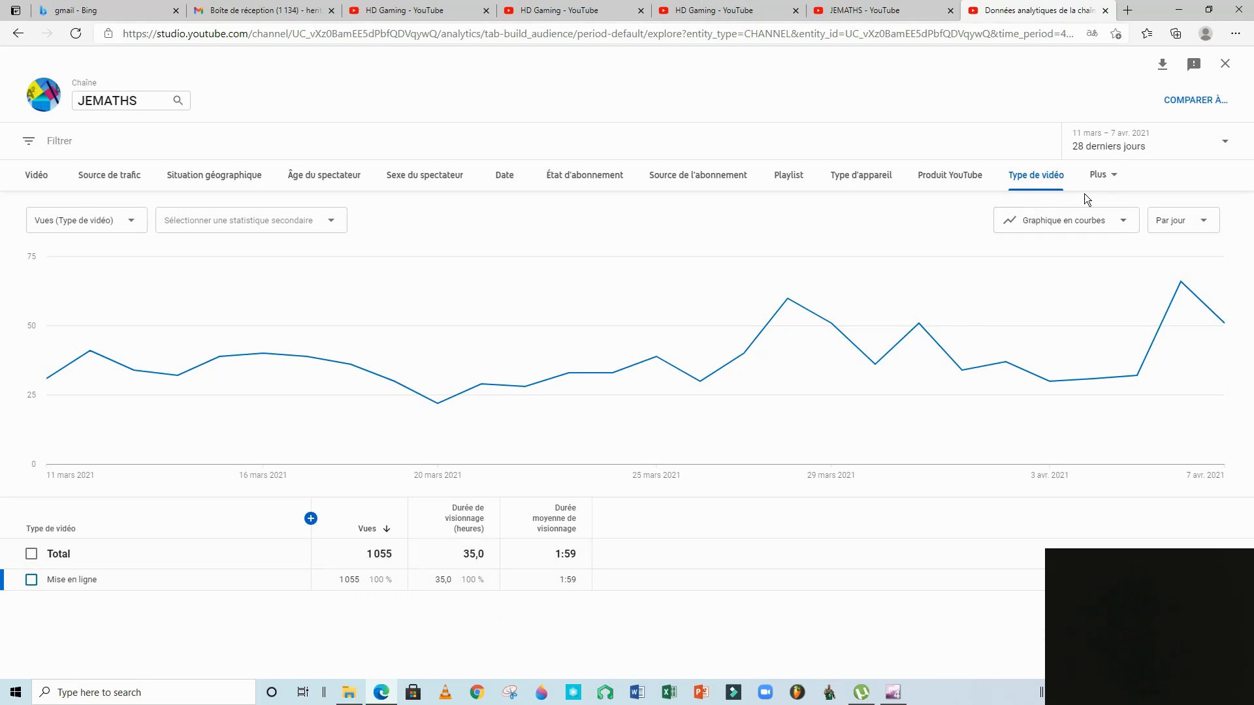
left_click(1113, 177)
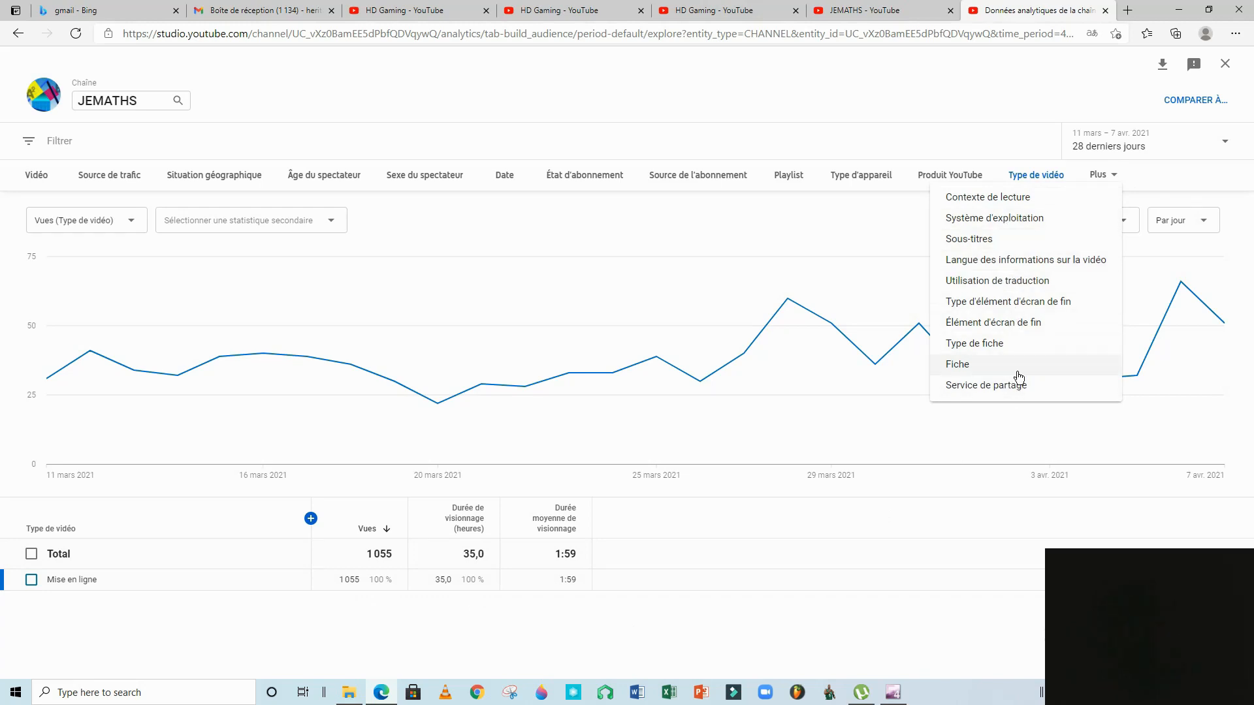
left_click(1147, 171)
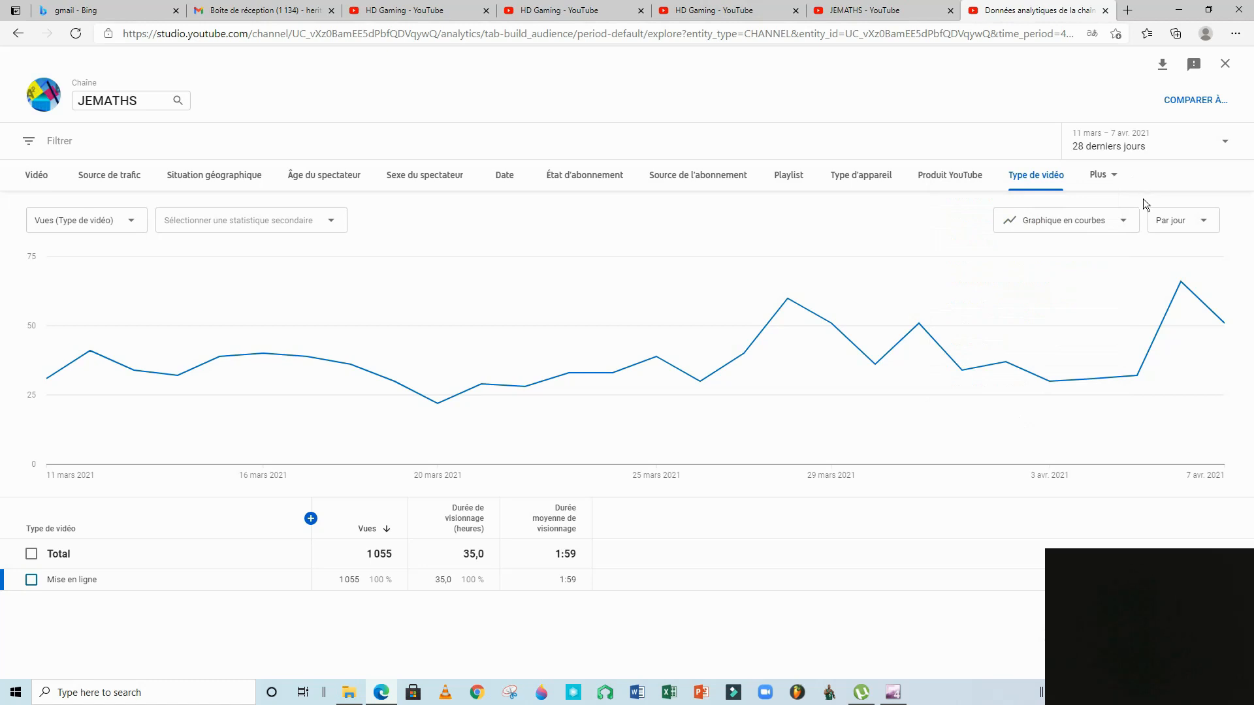
- Examine the report's comparison options (Comparer à), including the suggested comparisons, videos and groups, without choosing one
left_click(1186, 102)
left_click_drag(1228, 210, 1228, 223)
scroll(1220, 210, "up", 1)
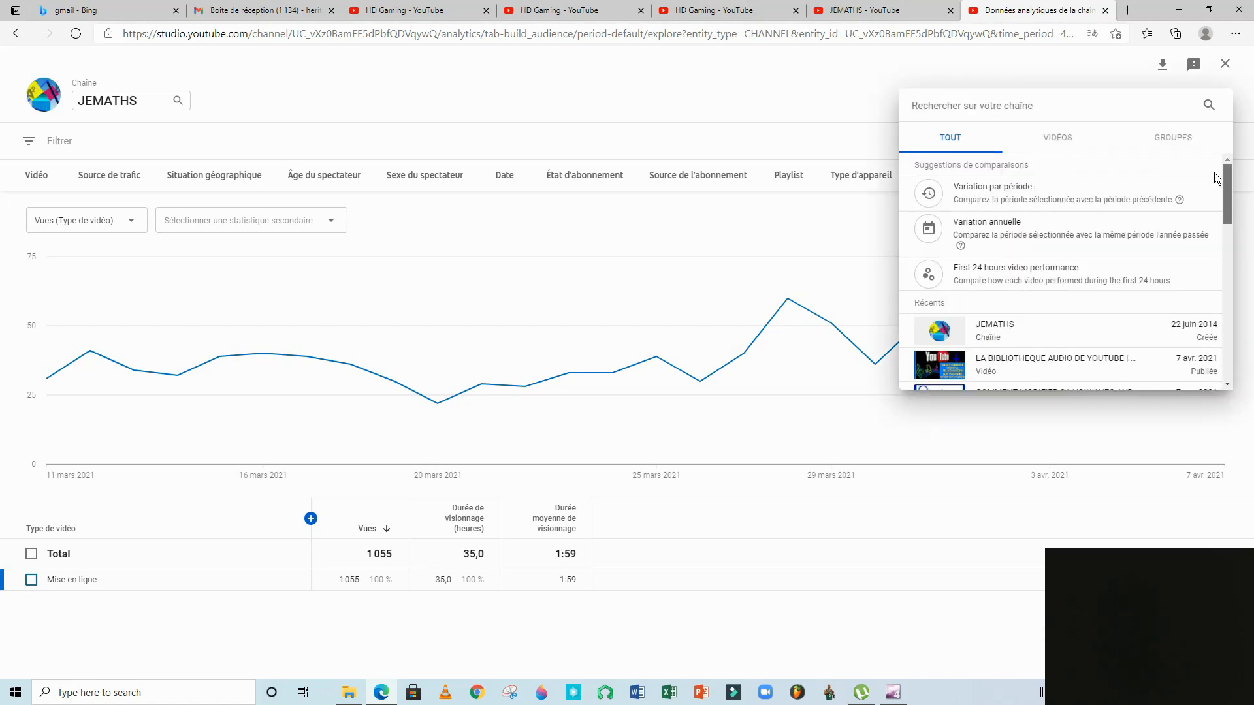
left_click(1059, 139)
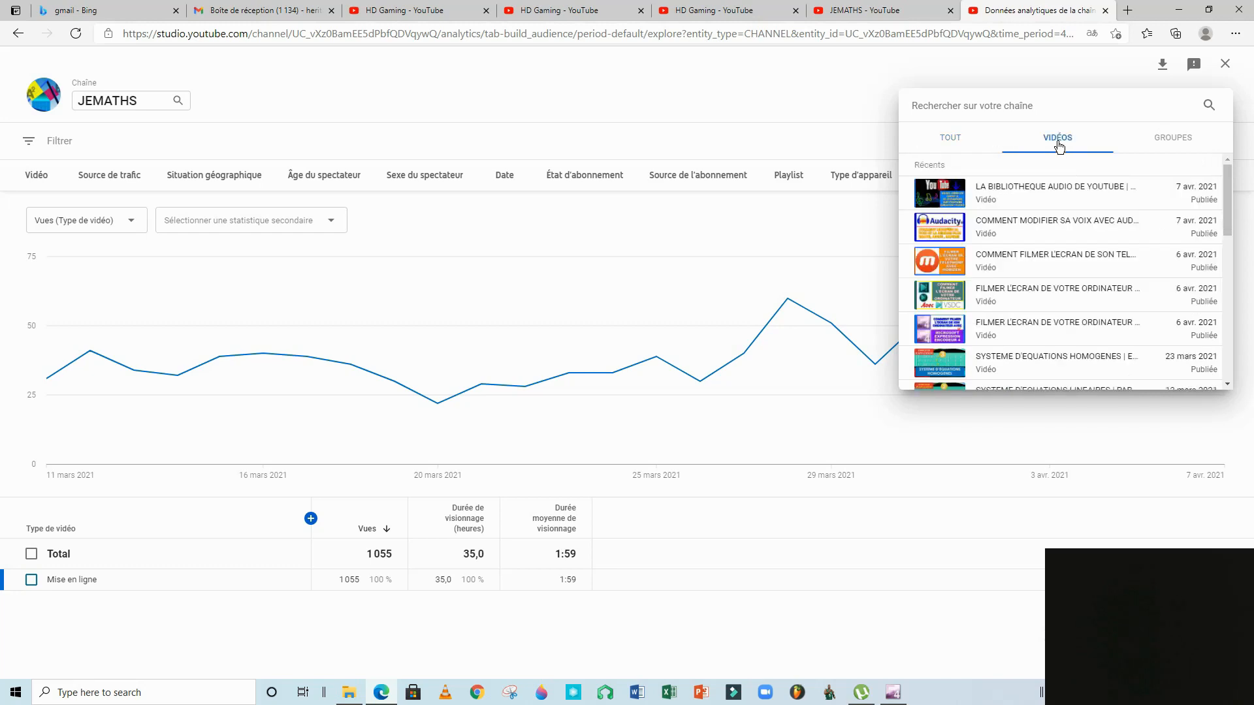
left_click(1174, 139)
left_click(1063, 143)
left_click(967, 145)
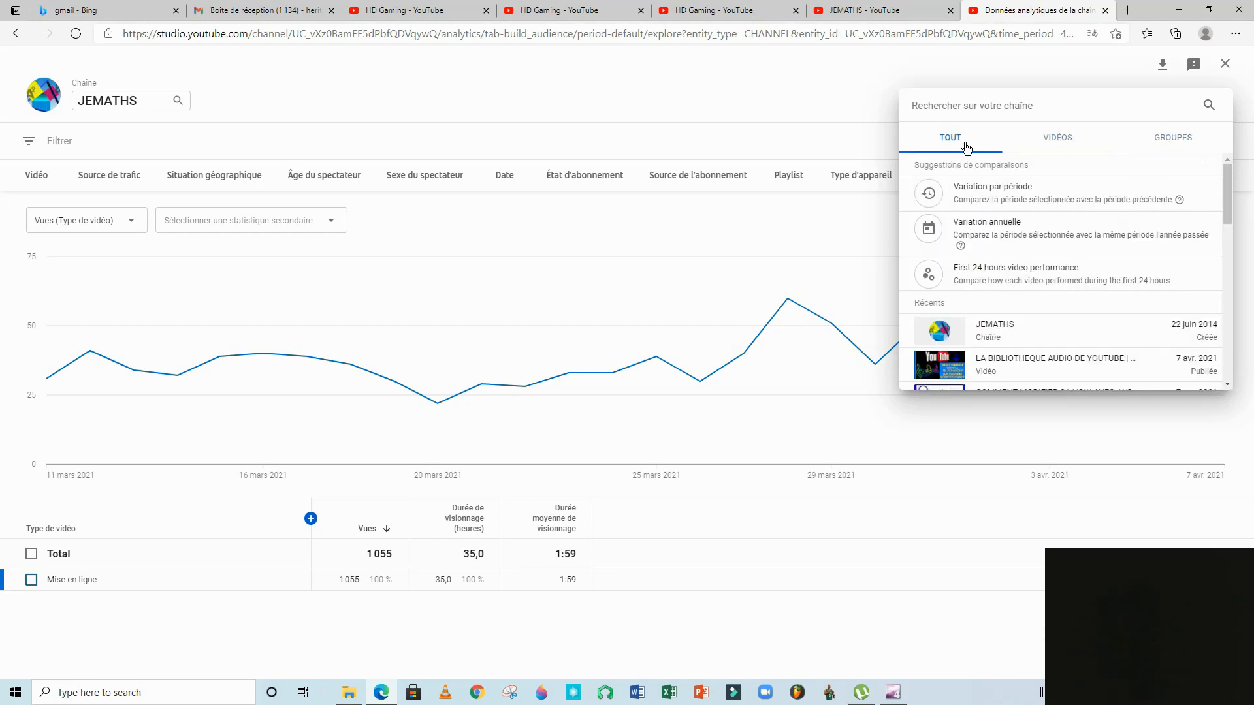
left_click(616, 102)
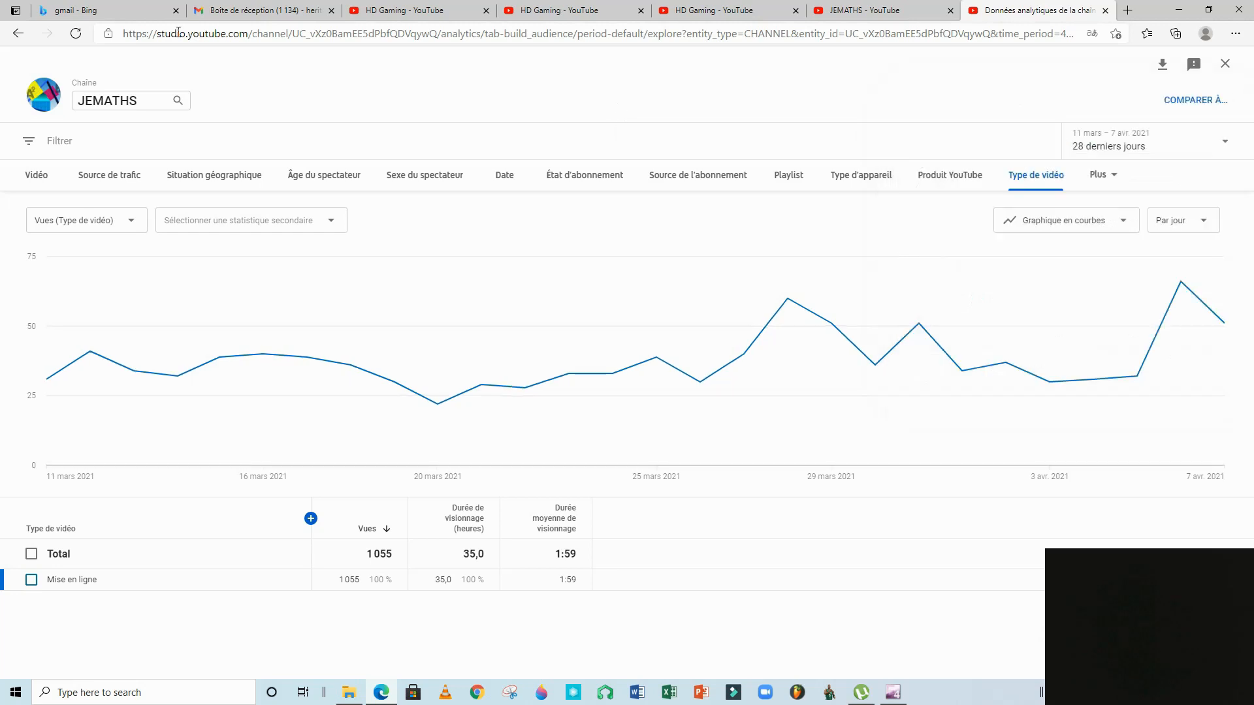
- Close the advanced report and reopen YouTube Studio from the JEMATHS channel page through channel customization, dismissing the translation offer
left_click(946, 10)
left_click(1020, 12)
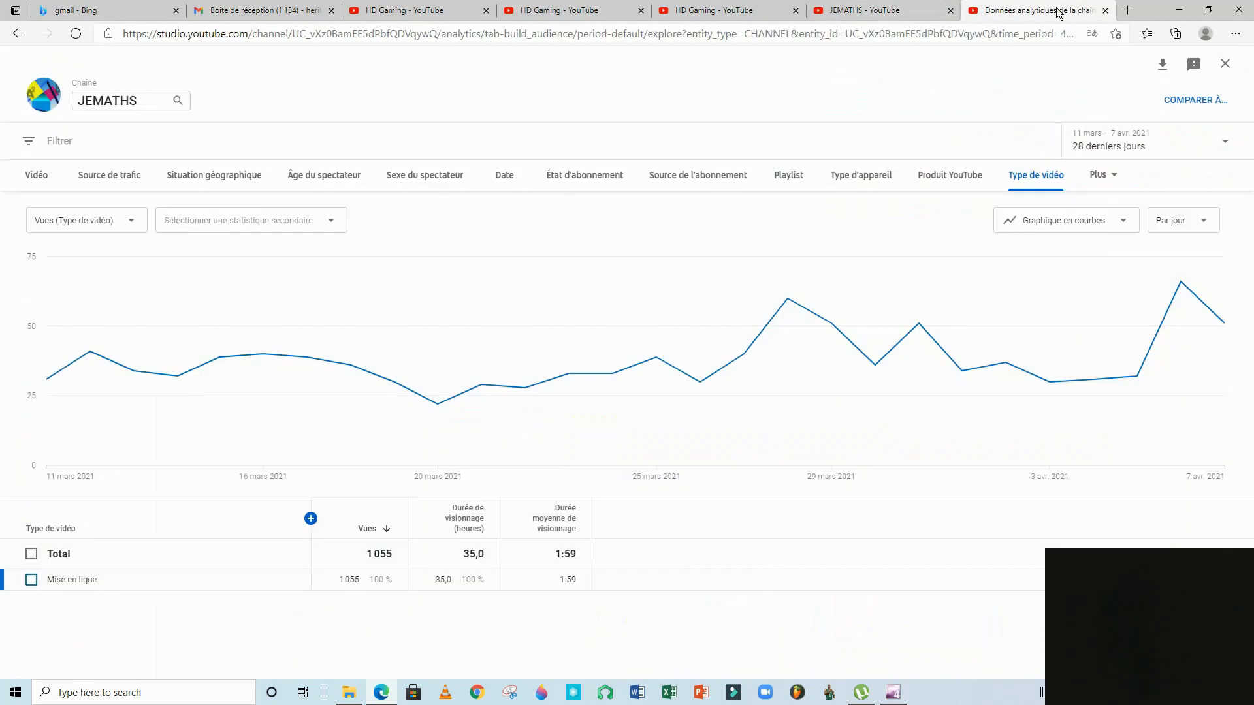
left_click(1106, 11)
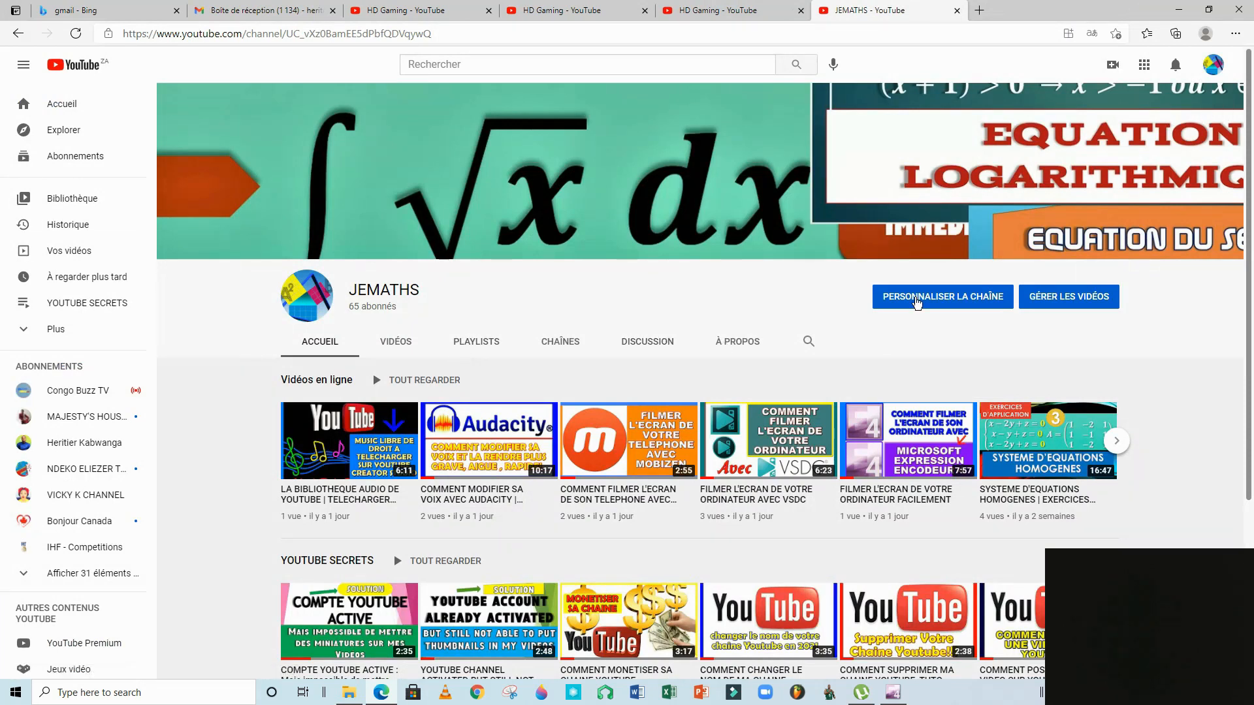
left_click(952, 295)
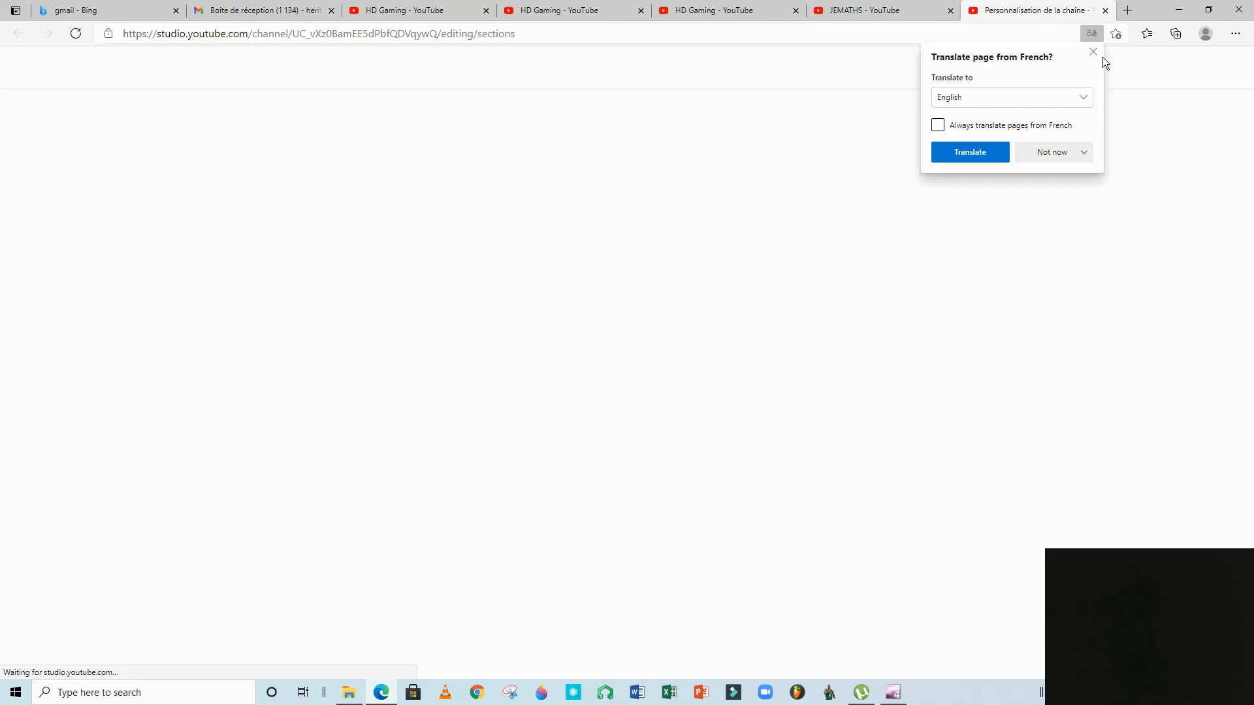
left_click(1098, 52)
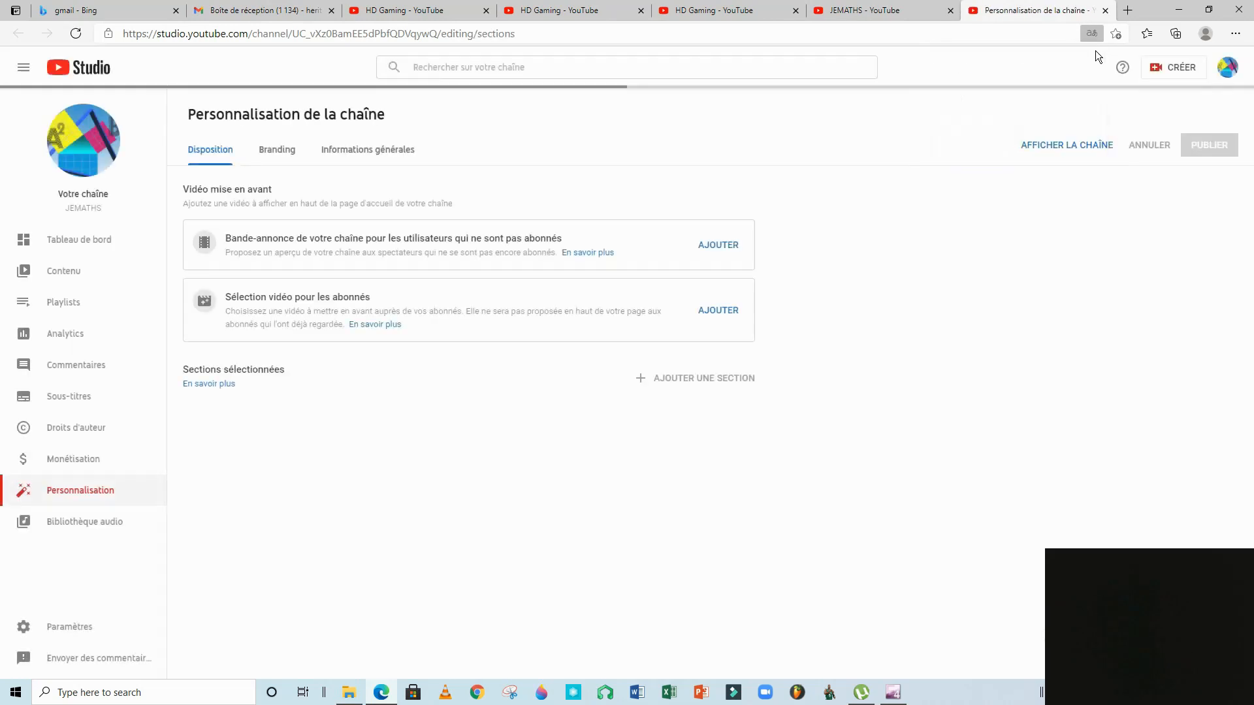
- Open the channel's analytics overview (Aperçu) and examine the view graph and the most popular videos of the period
left_click(77, 339)
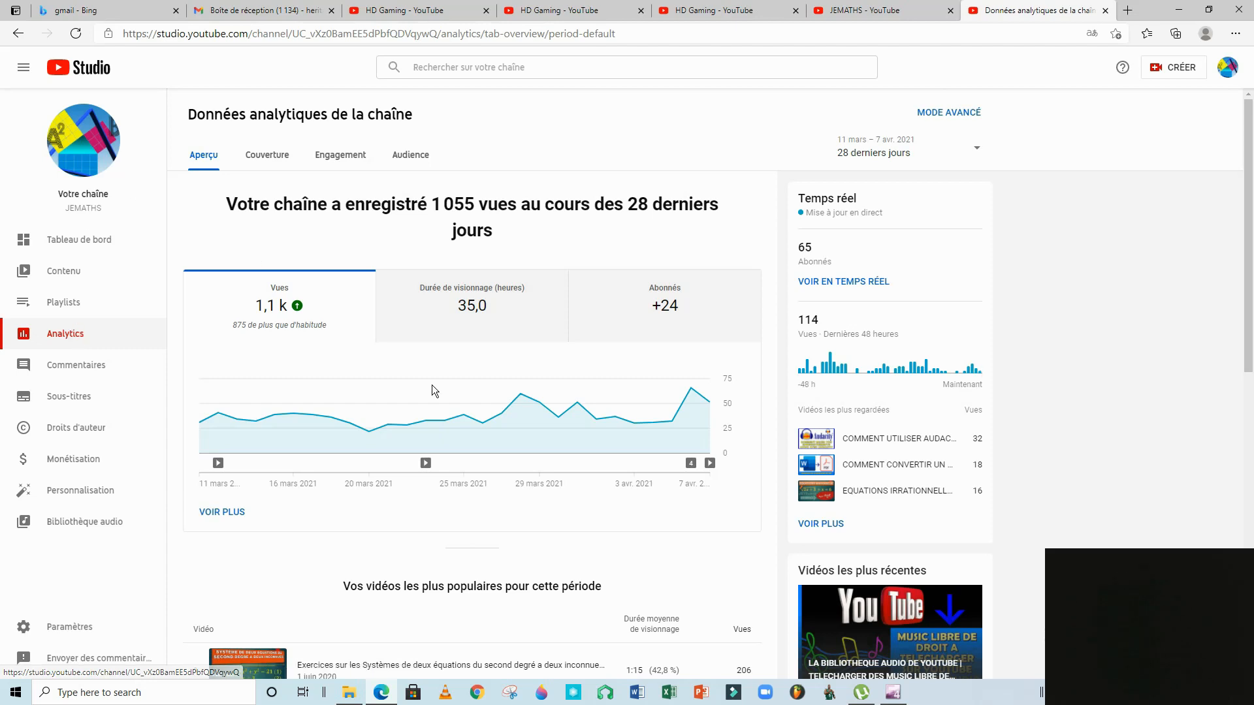
scroll(461, 405, "down", 5)
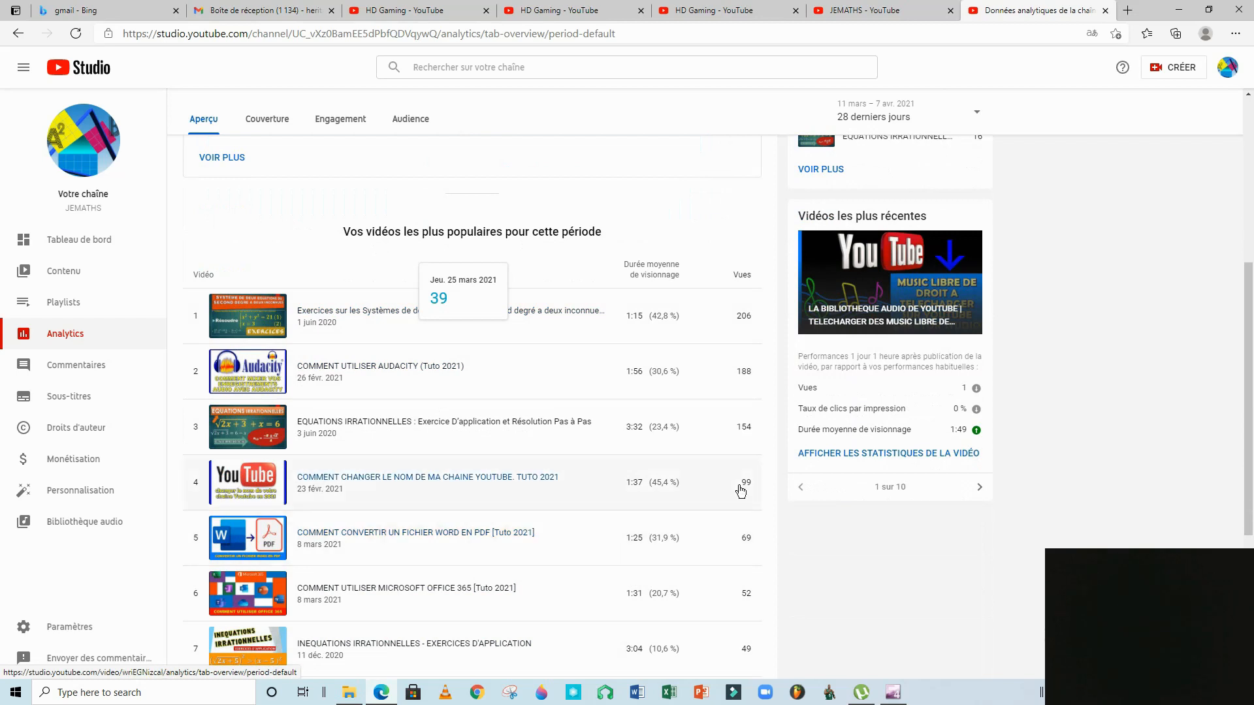
scroll(741, 485, "up", 5)
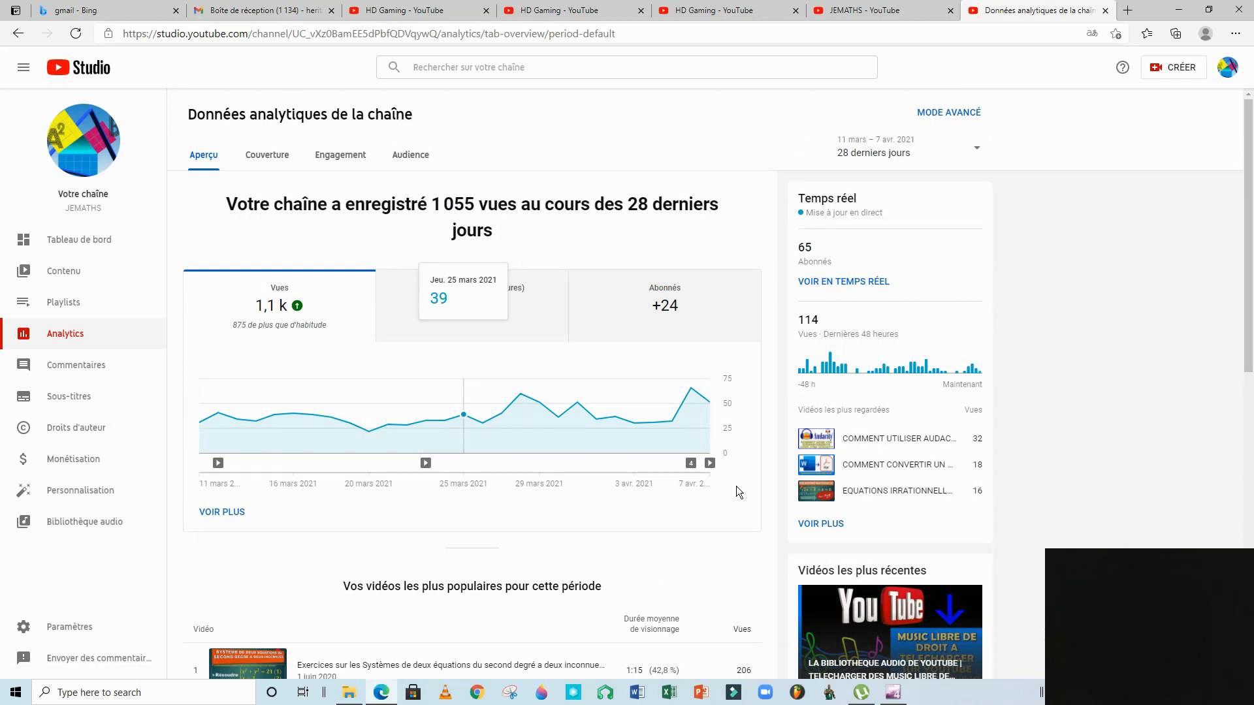